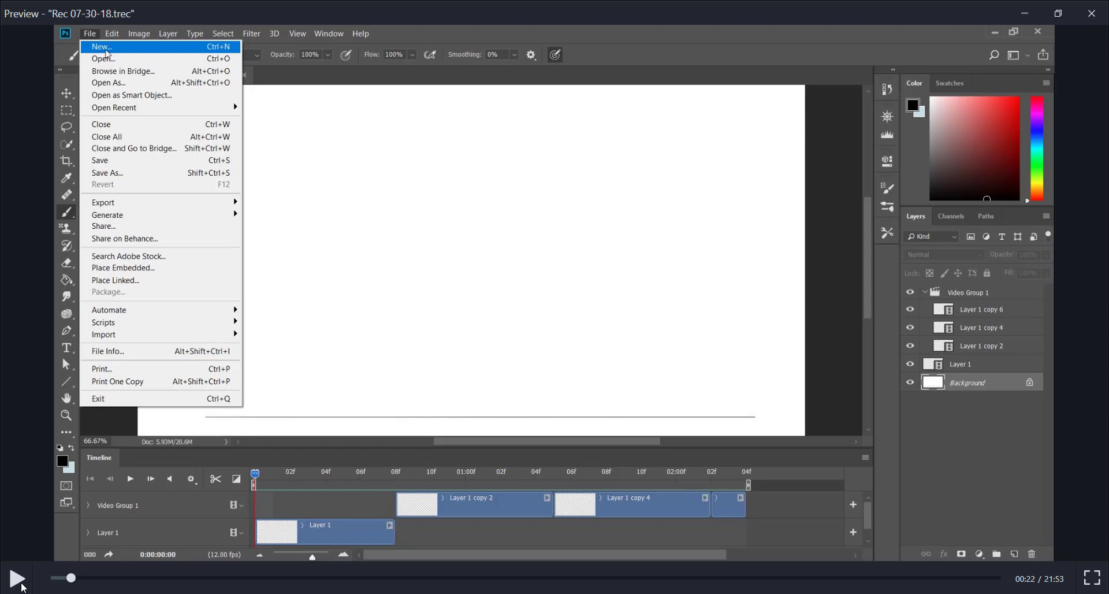
Step: Play the recording from the new blank document and View menu options up to the Timeline Frame Rate dialog, pausing between passages
left_click(22, 586)
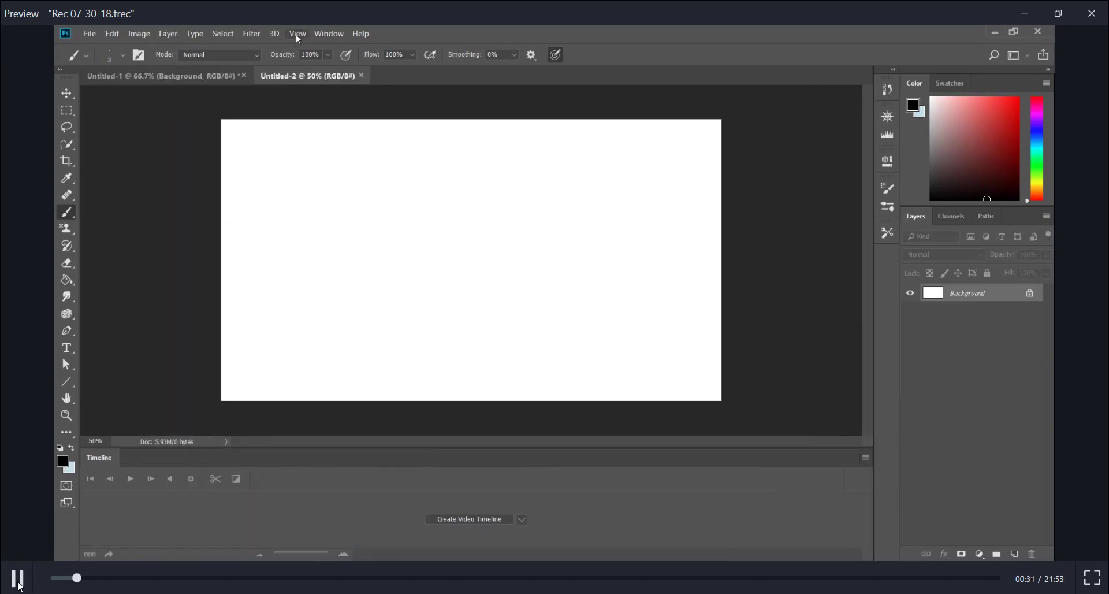
left_click(18, 581)
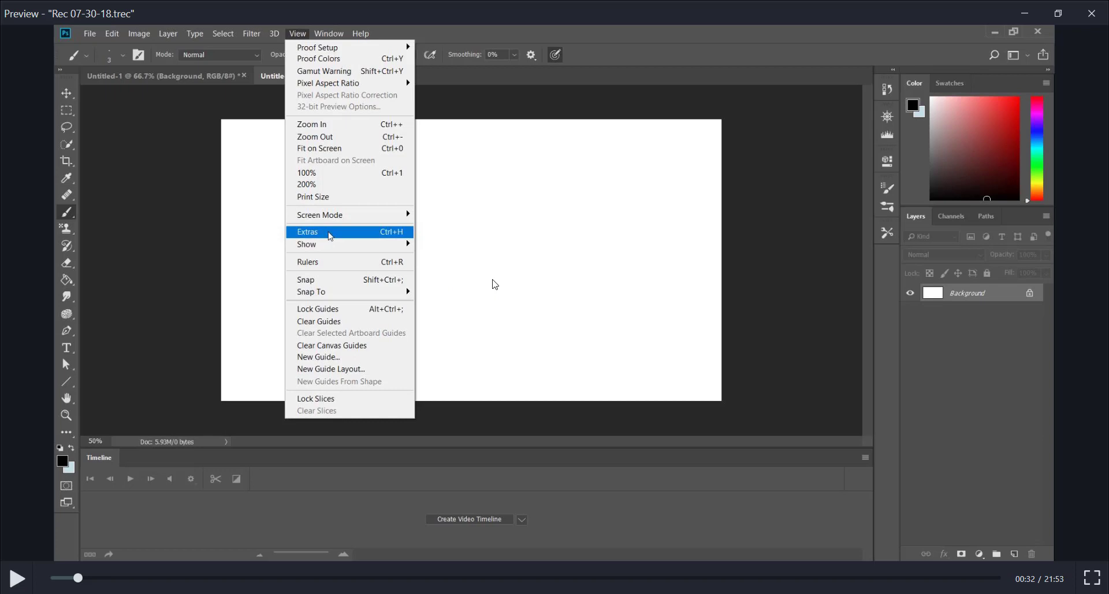
left_click(19, 579)
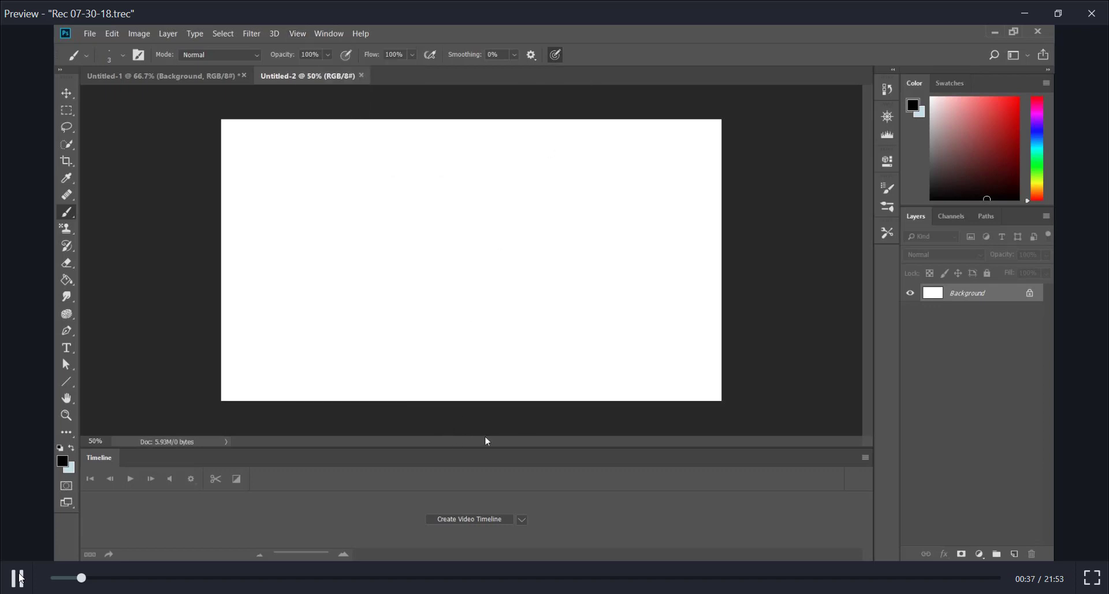
left_click(19, 578)
left_click(17, 578)
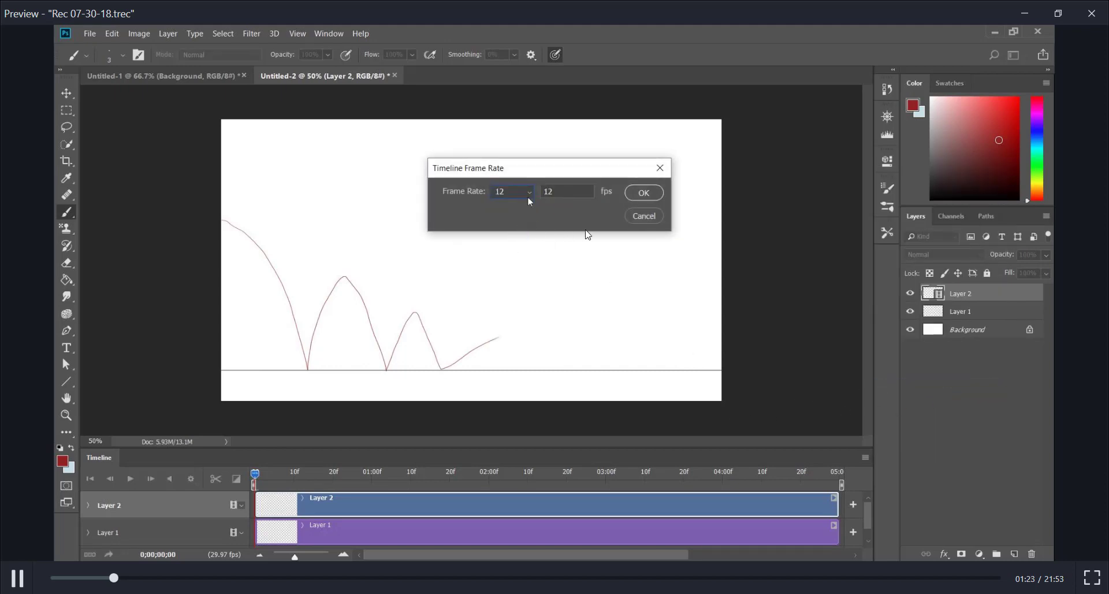
Step: Play the section covering the 12 fps timeline, the layer clip lengths and the first ball sketches on the path, pausing between passages
left_click(18, 586)
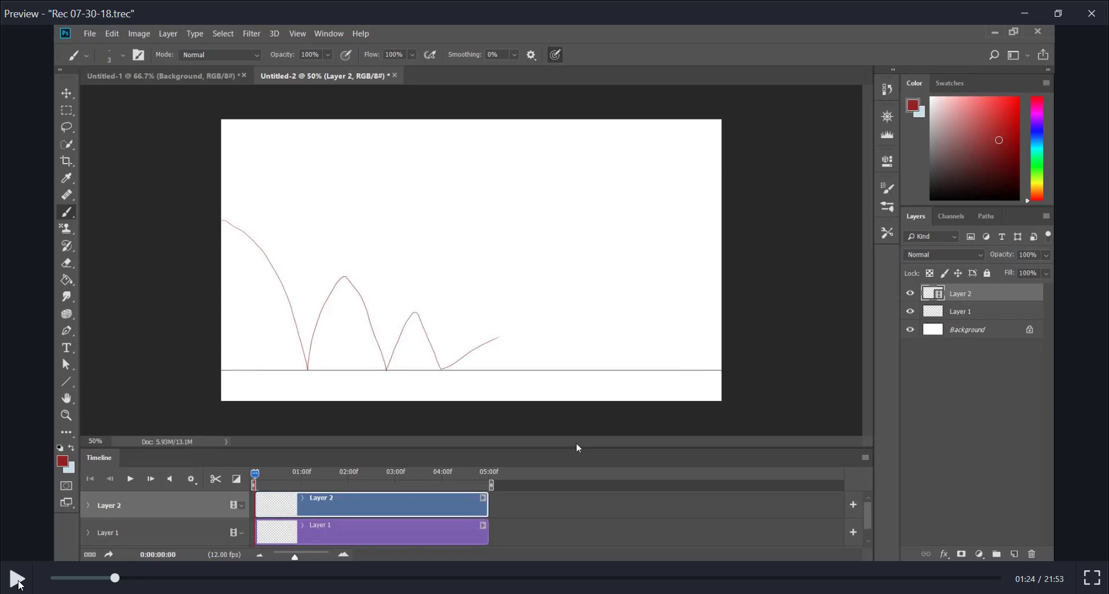
left_click(18, 580)
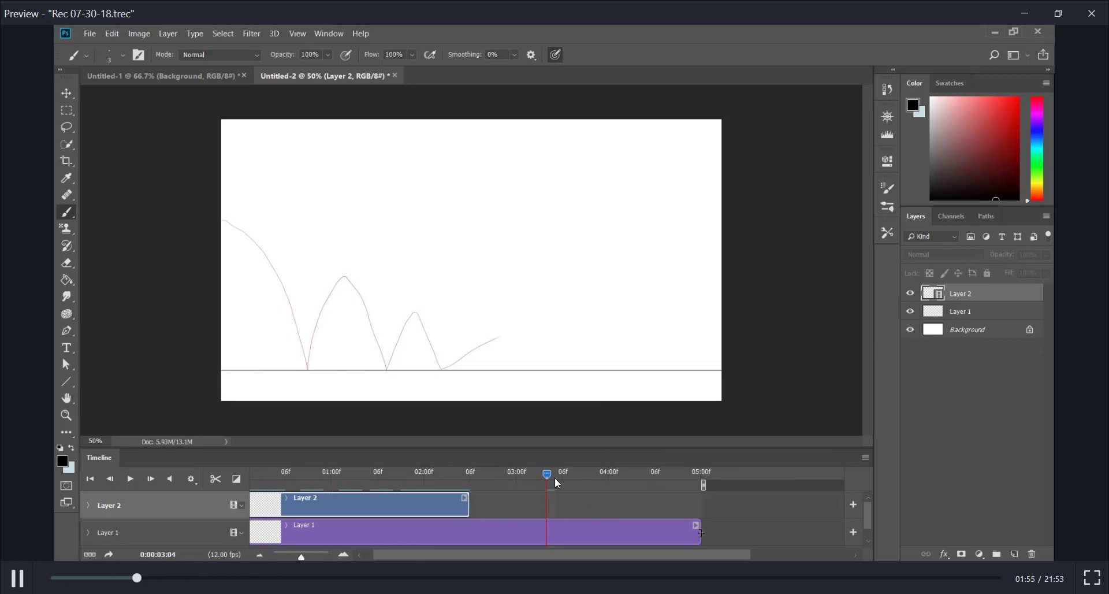
left_click(17, 578)
left_click(18, 584)
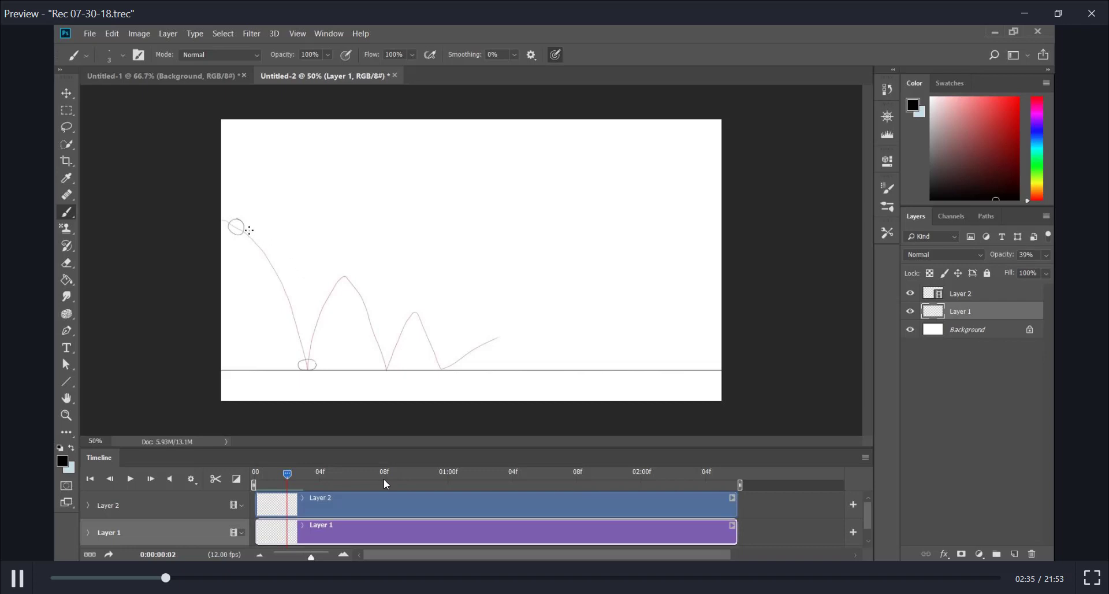
key("space")
left_click(18, 580)
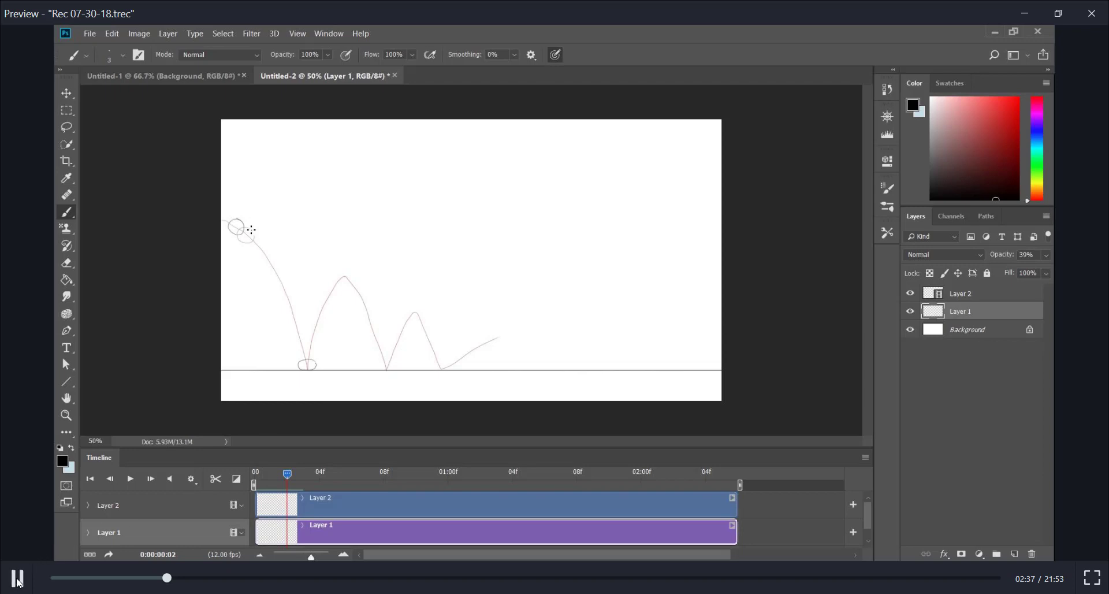
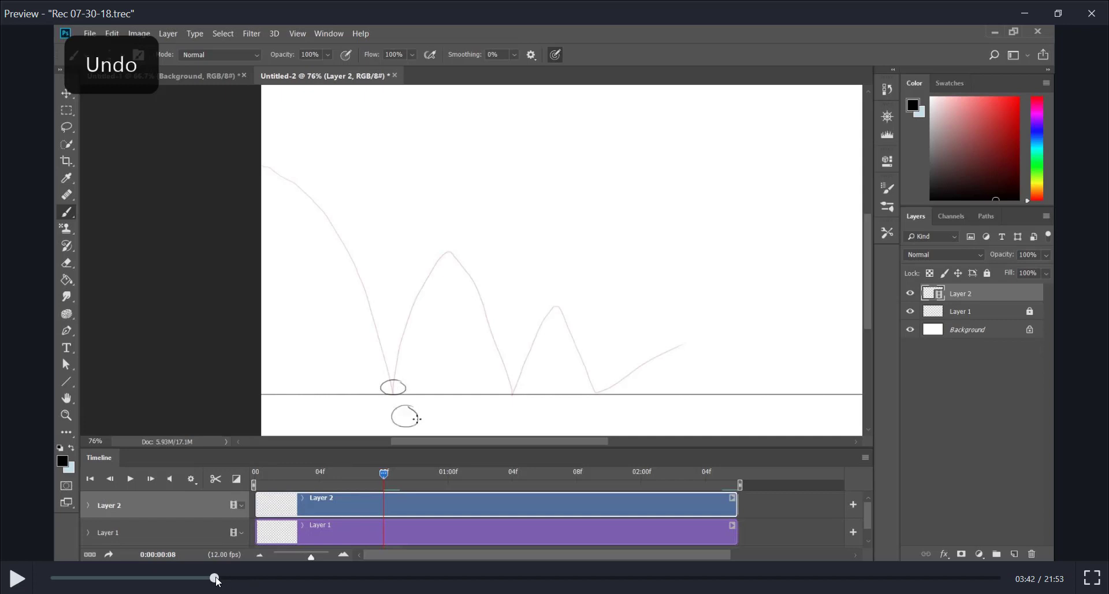
Step: Scrub to about 3:42 in the recording and review the onion-skinned ball frames along the first drop up to about 4:04
left_click(221, 578)
left_click_drag(221, 578, 214, 581)
mouse_move(215, 578)
left_mouse_down()
mouse_move(239, 580)
mouse_move(227, 581)
left_mouse_up()
left_click(17, 579)
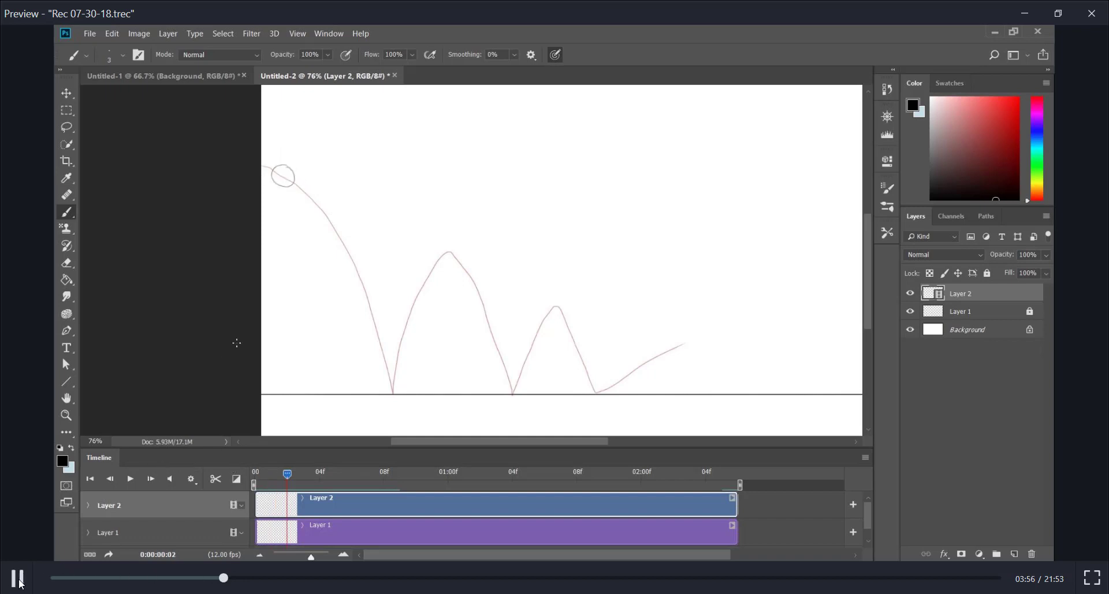
left_click(17, 578)
left_click_drag(225, 577, 223, 582)
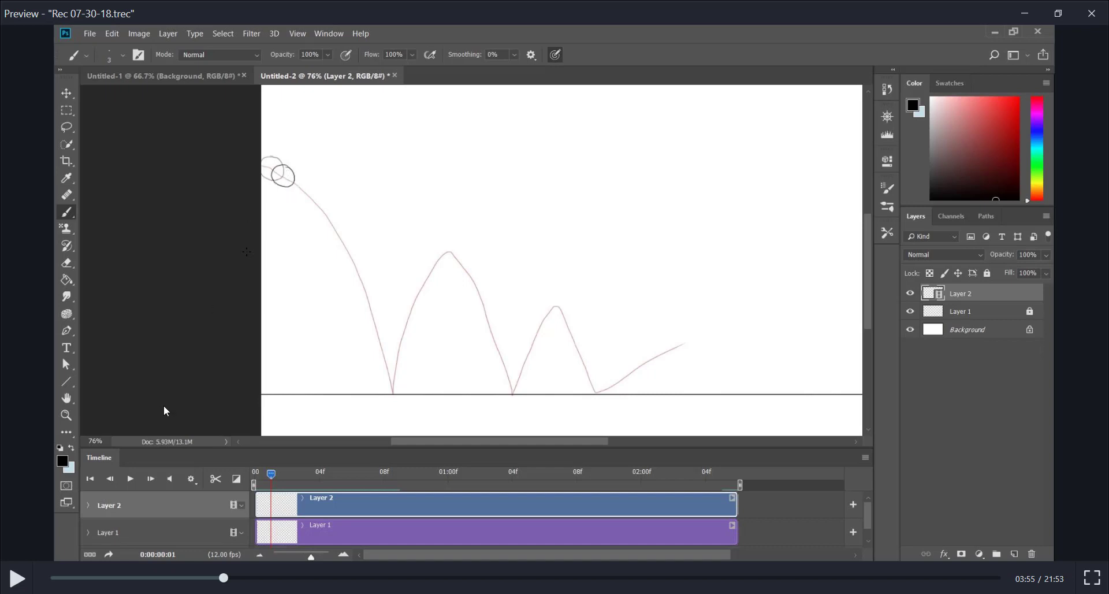
left_click(18, 581)
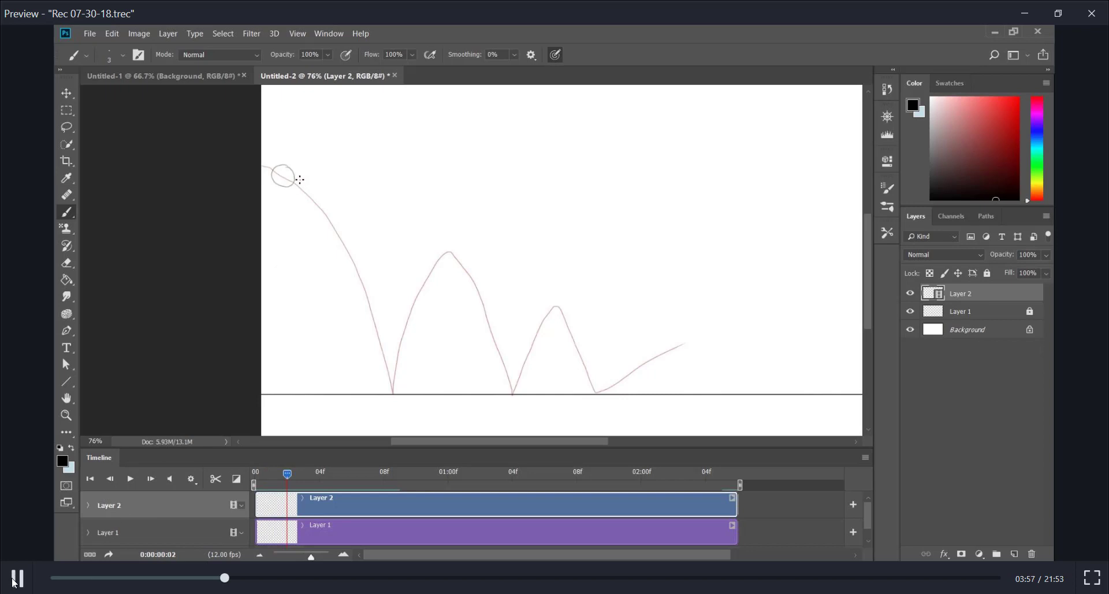
left_click(18, 581)
left_click_drag(225, 580, 231, 579)
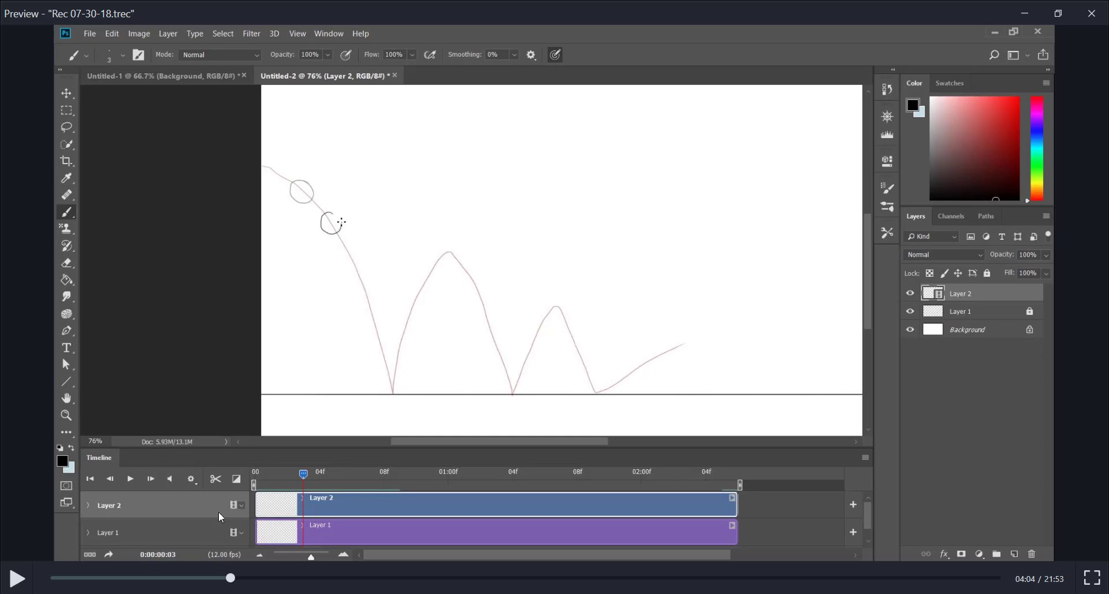
Step: Skip the recording ahead to about 6:02 and examine the ball's first ground contact and stretched rebound frames
mouse_move(230, 578)
left_mouse_down()
mouse_move(421, 585)
mouse_move(305, 585)
mouse_move(314, 585)
left_mouse_up()
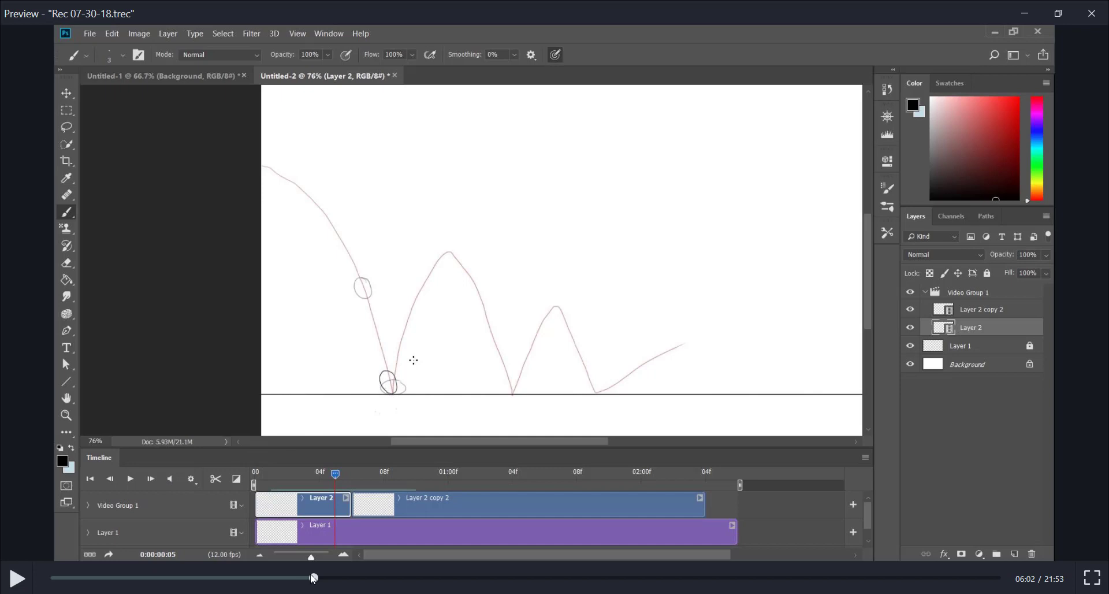
left_click_drag(313, 578, 321, 578)
left_click_drag(324, 578, 326, 577)
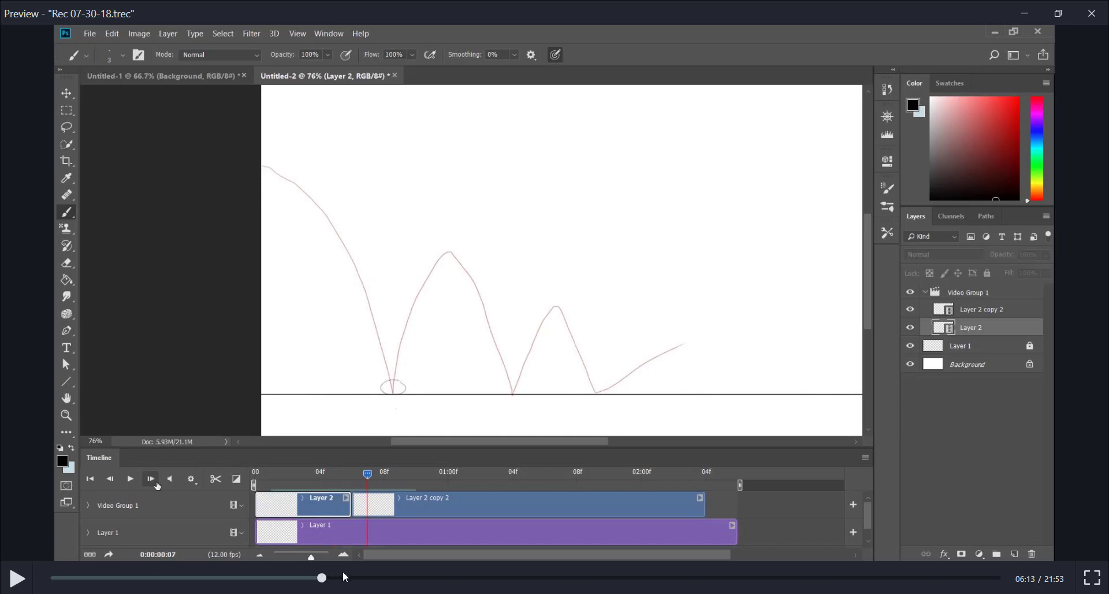
left_click_drag(322, 577, 329, 578)
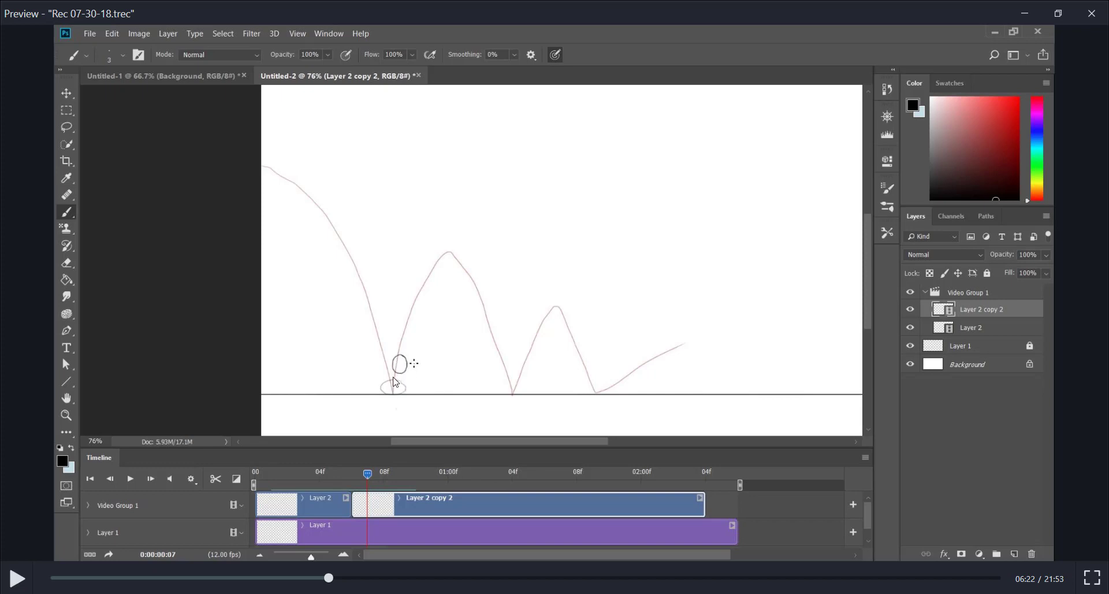
Step: Advance the recording through the ball's frames over the second arc and down to its second ground contact
left_click_drag(333, 583, 345, 580)
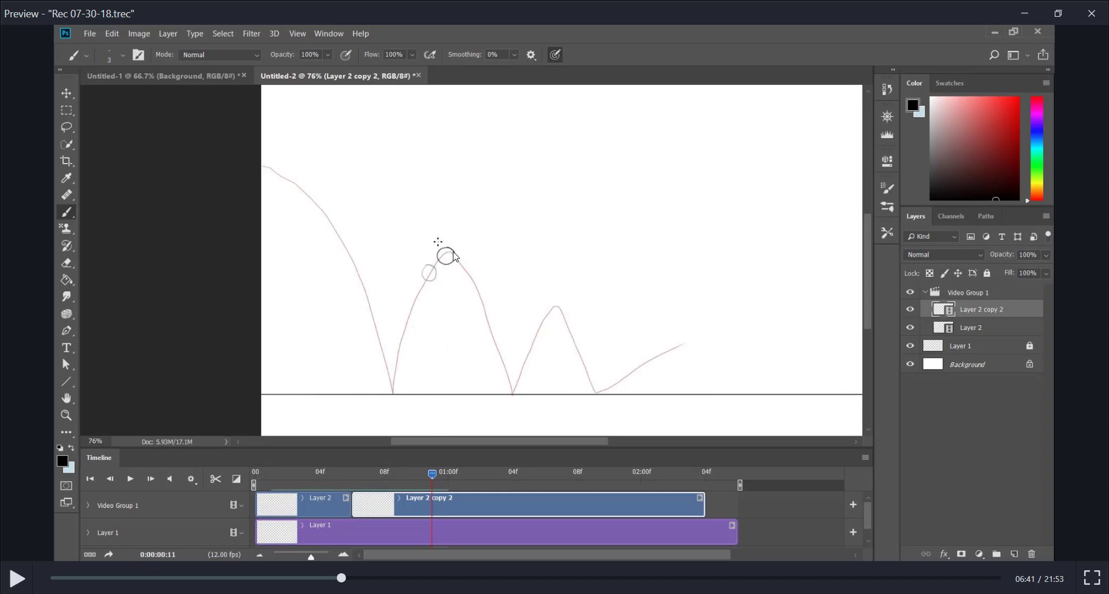
left_click(344, 578)
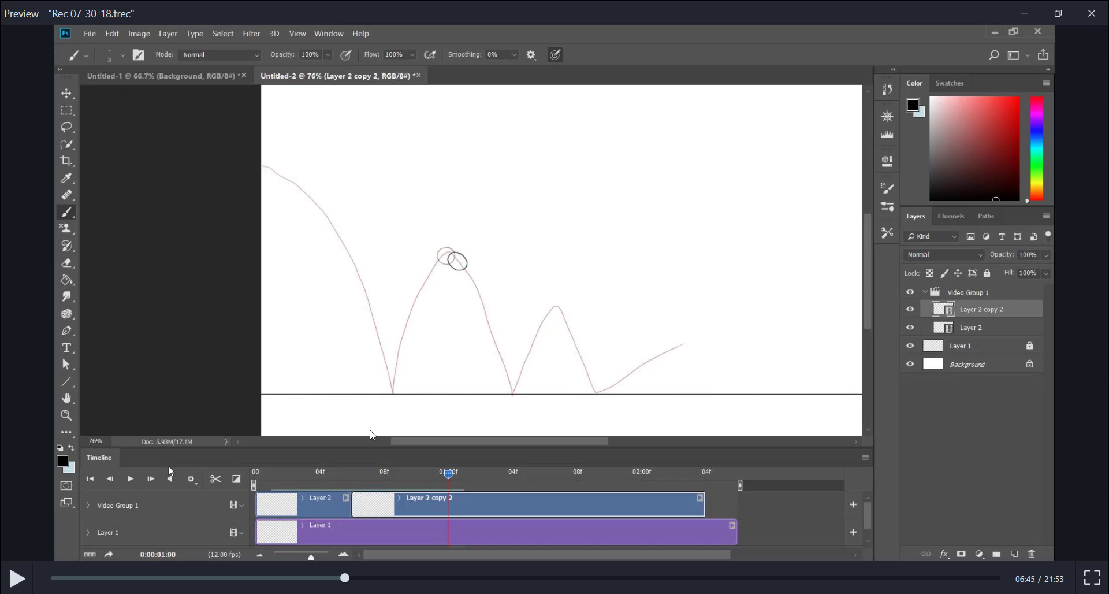
left_click_drag(345, 583, 375, 584)
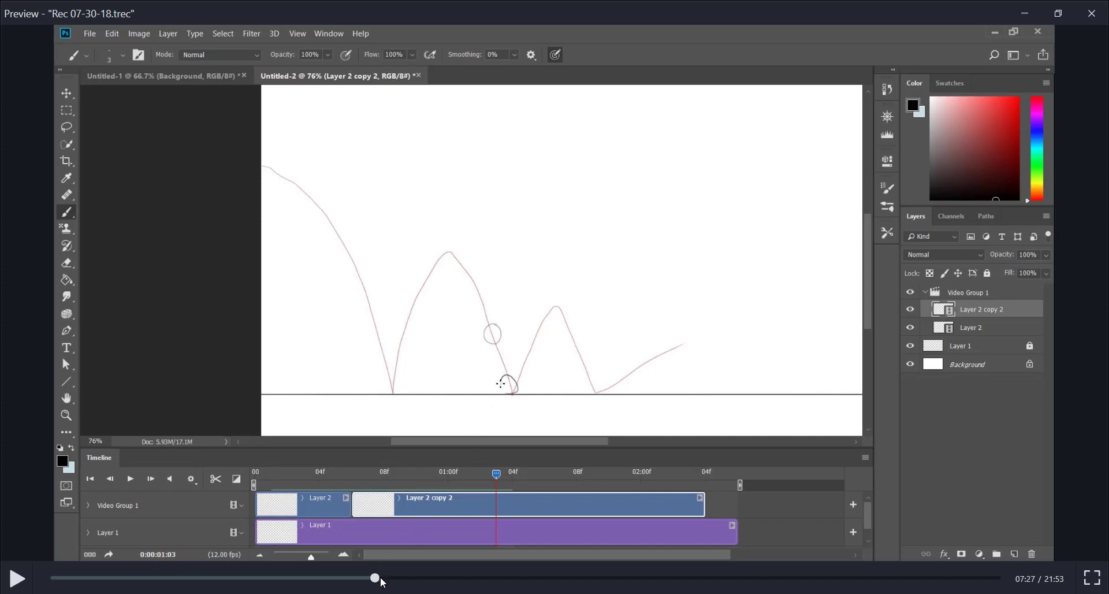
left_click_drag(380, 580, 386, 581)
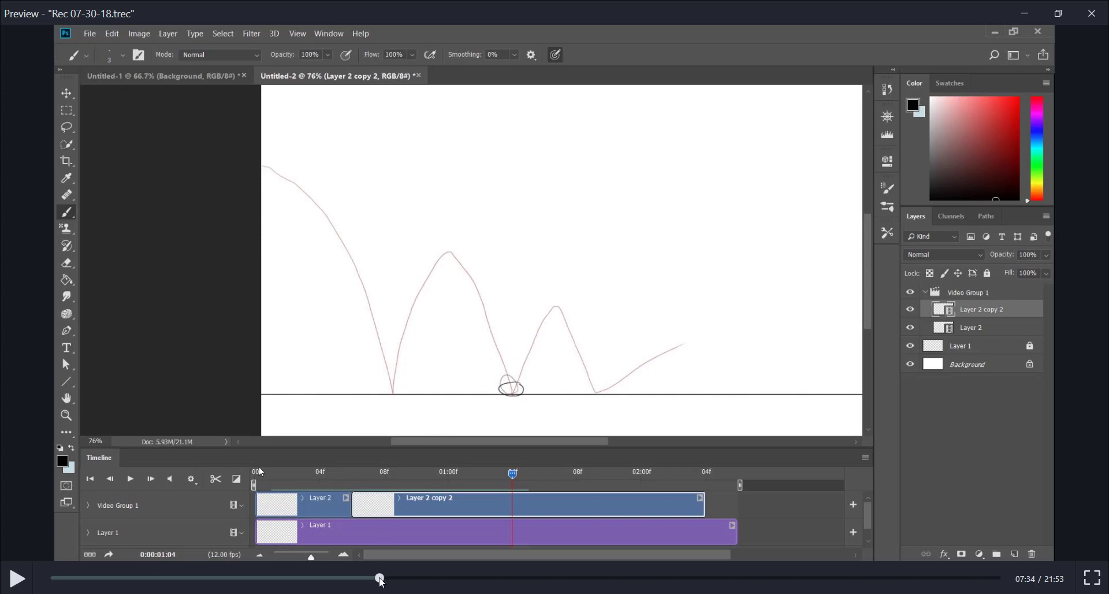
Step: Skip the recording to about 9:06, watch the bouncing ball test playback, and scrub back to the final ball frames
left_click_drag(380, 579, 446, 576)
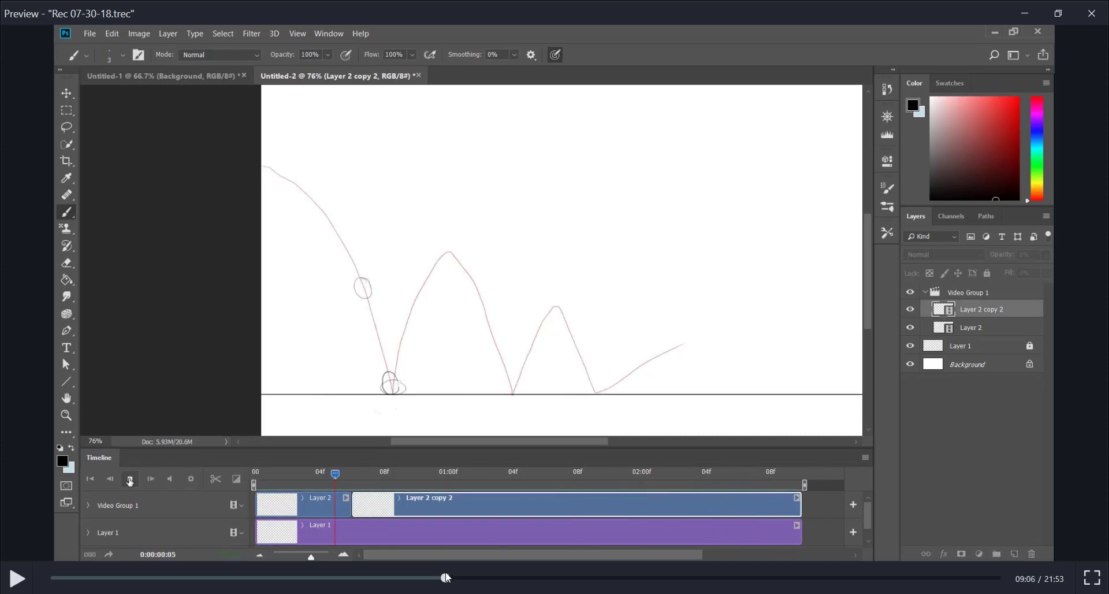
left_click(19, 578)
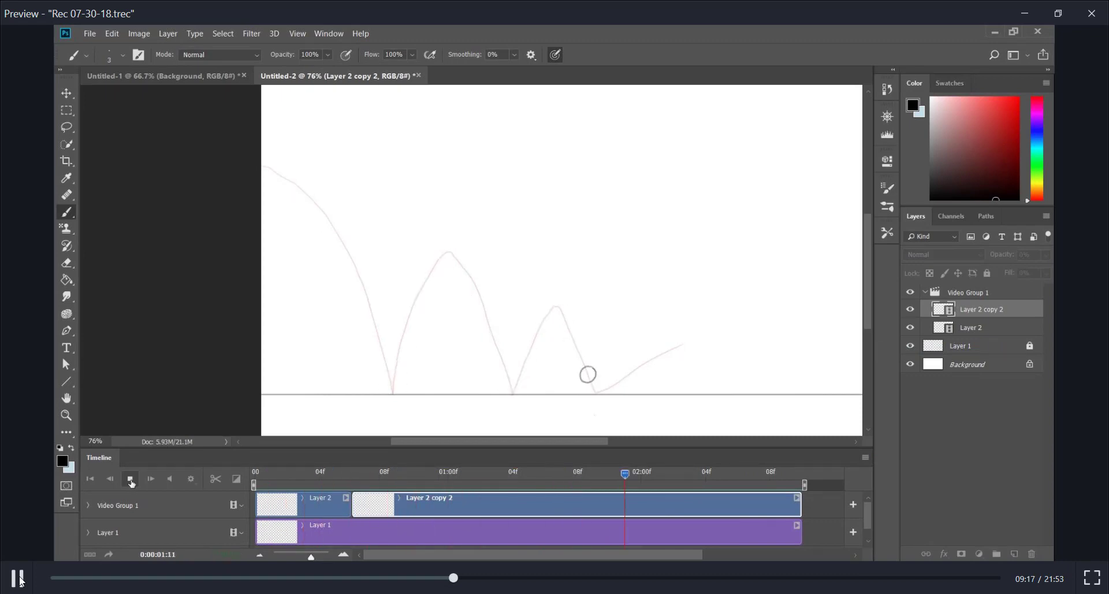
left_click(20, 581)
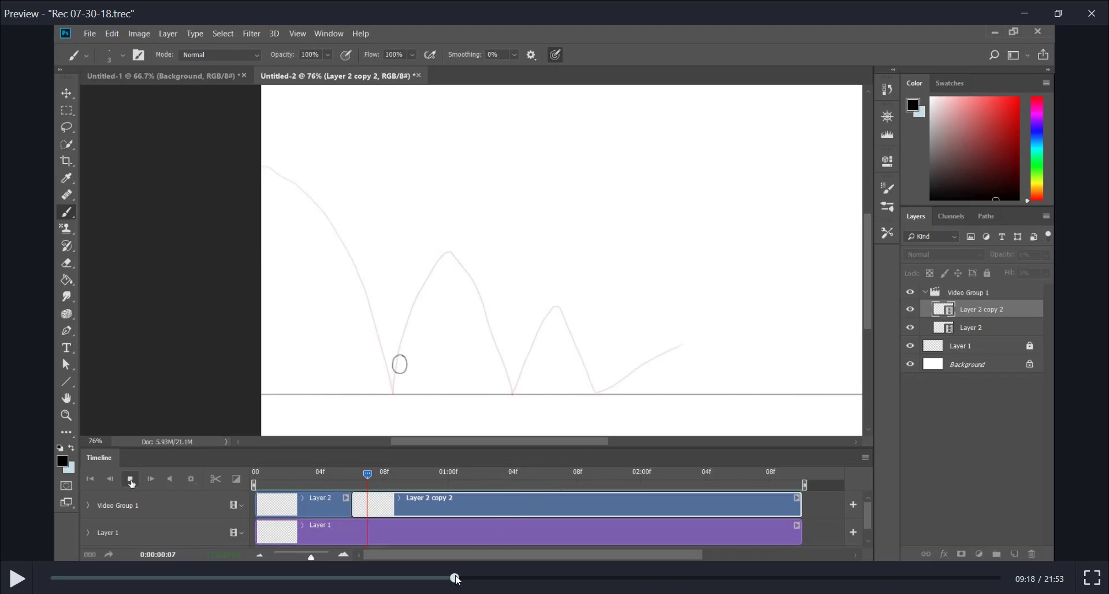
mouse_move(456, 579)
left_mouse_down()
mouse_move(429, 581)
mouse_move(445, 580)
left_mouse_up()
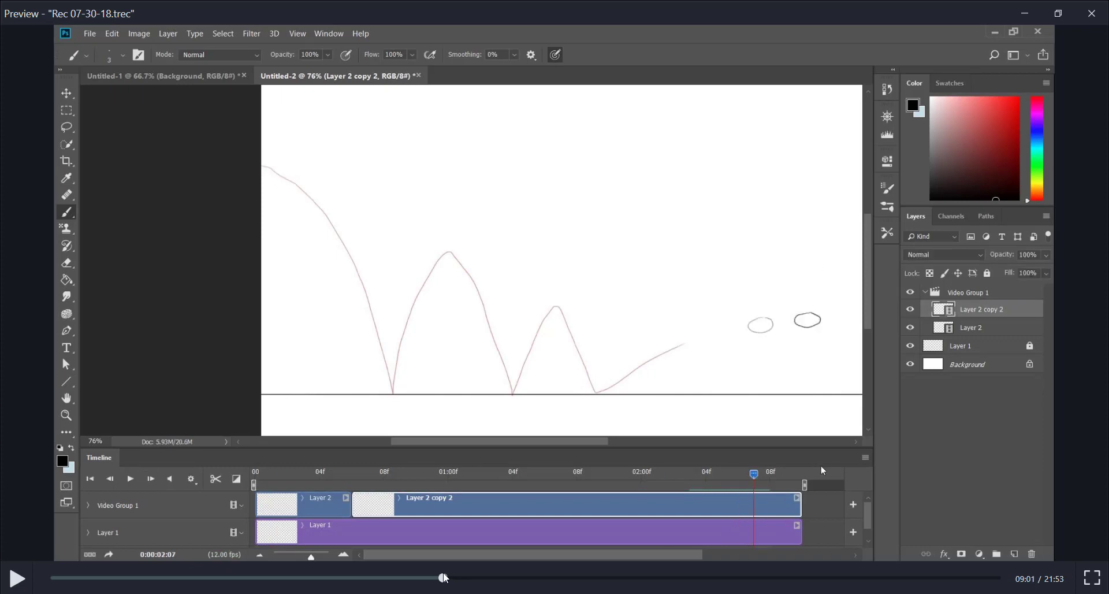
mouse_move(445, 572)
left_mouse_down()
mouse_move(428, 576)
mouse_move(445, 572)
left_mouse_up()
Step: Skip the recording to about 11:56 and review the last ball frames, the timeline's Render Video option and the test playback
left_click_drag(445, 572, 568, 574)
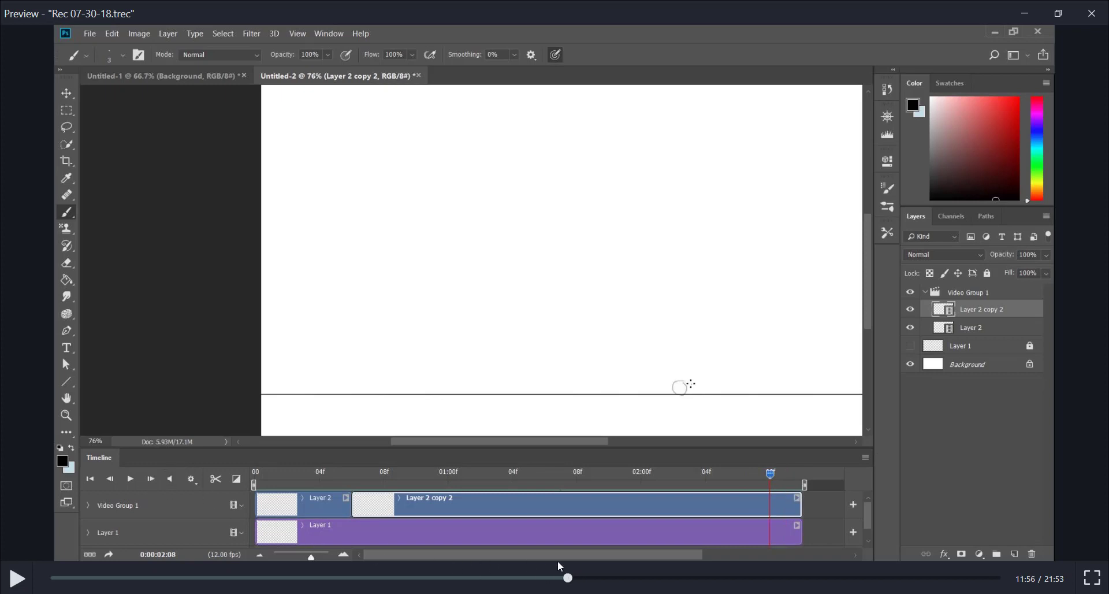
left_click(18, 579)
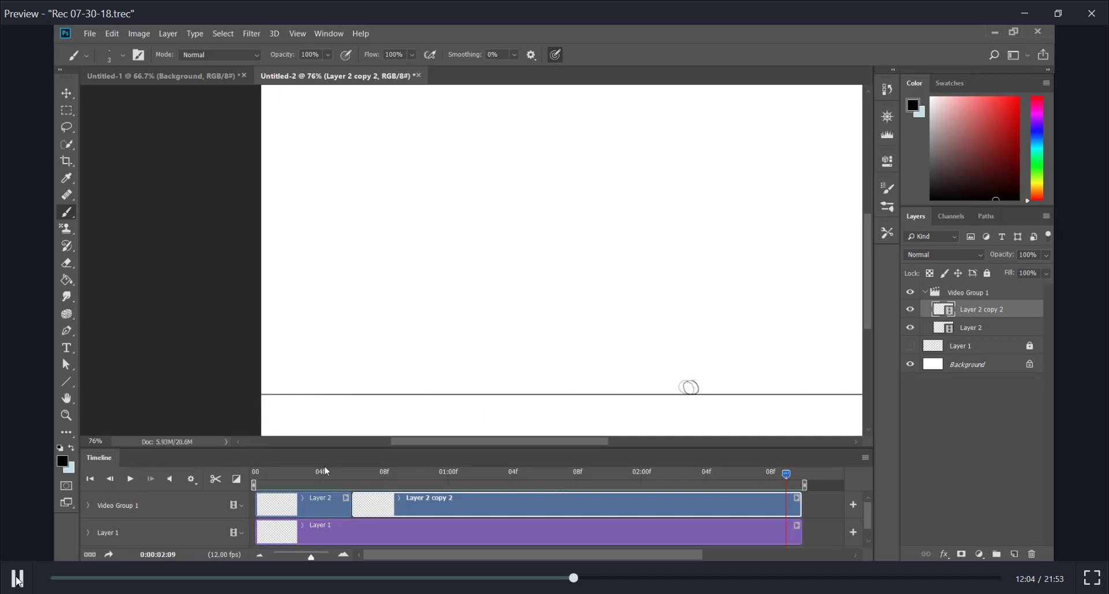
left_click(18, 580)
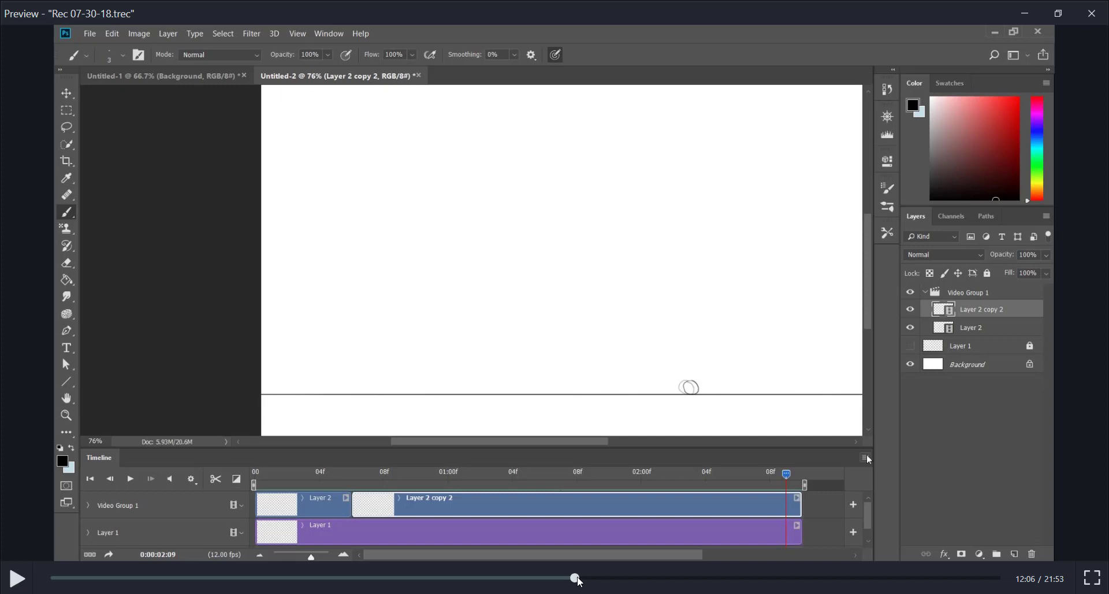
left_click_drag(576, 580, 575, 580)
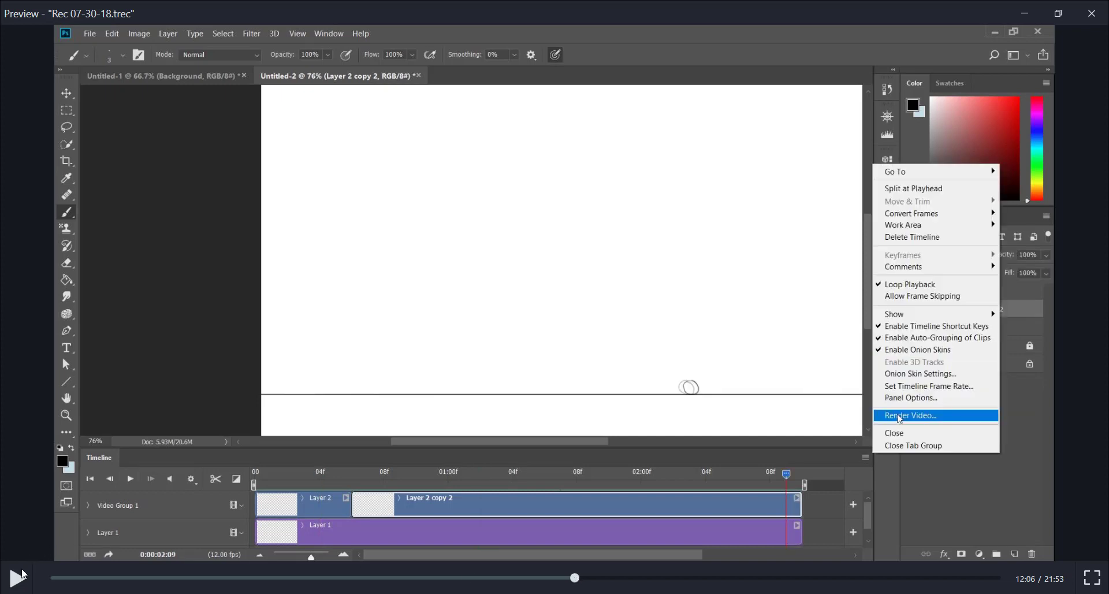
left_click(20, 582)
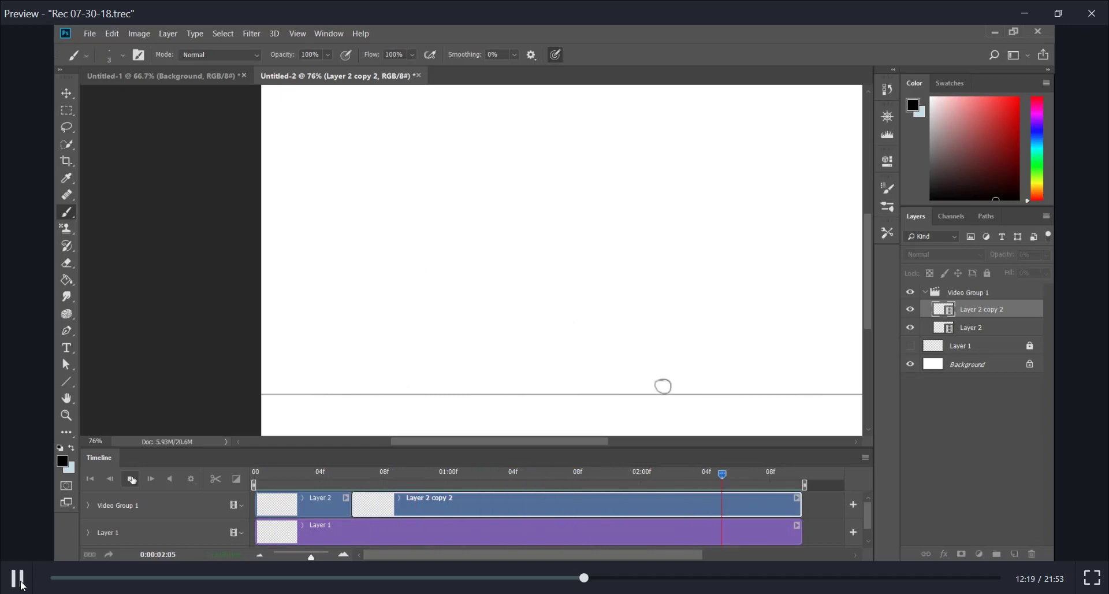
left_click(22, 585)
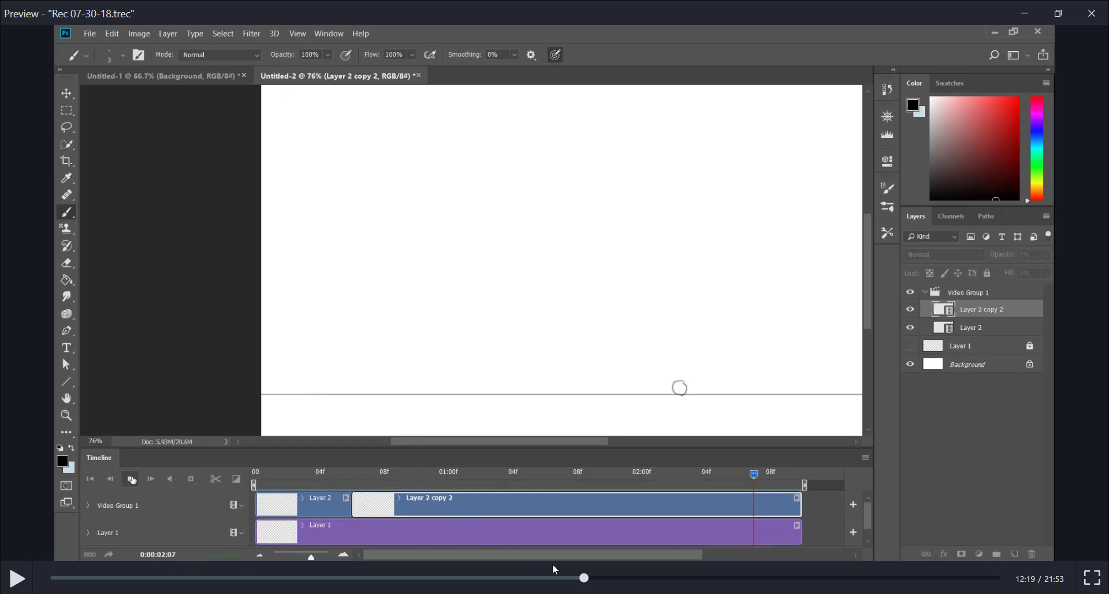
Step: Find the Render Video section in the recording and play through its H.264 export settings to the File menu's Close command
mouse_move(584, 577)
left_mouse_down()
mouse_move(563, 587)
mouse_move(601, 585)
left_mouse_up()
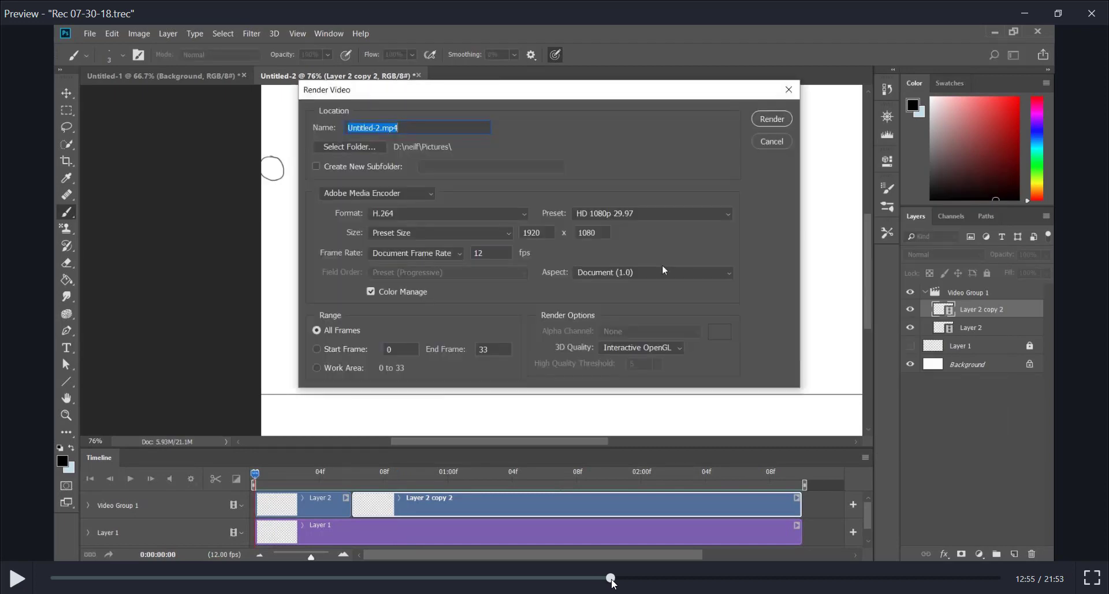
left_click_drag(605, 587, 599, 586)
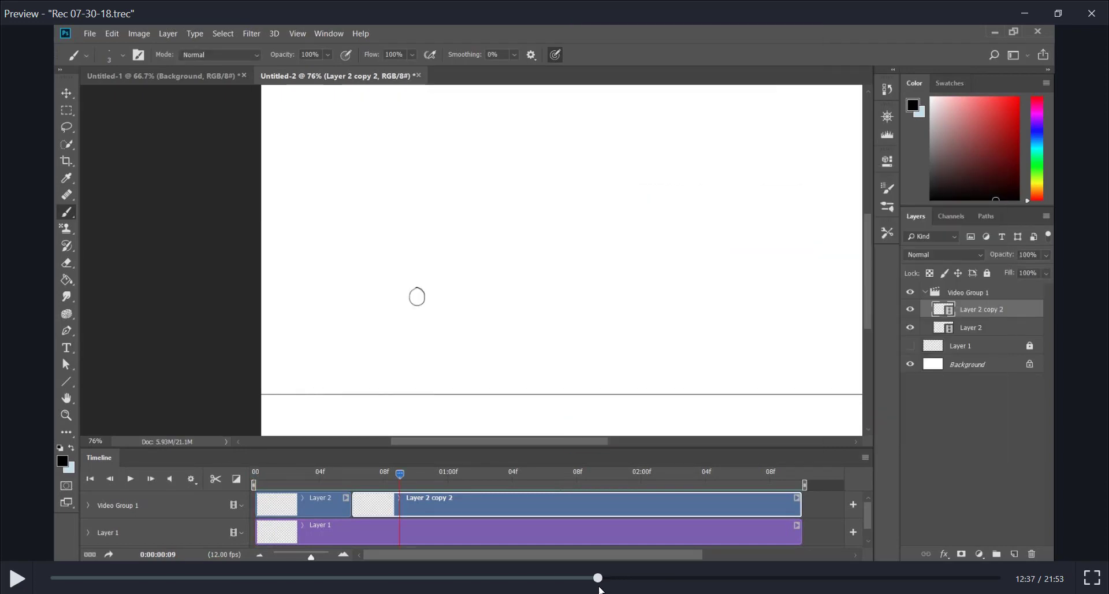
left_click(22, 585)
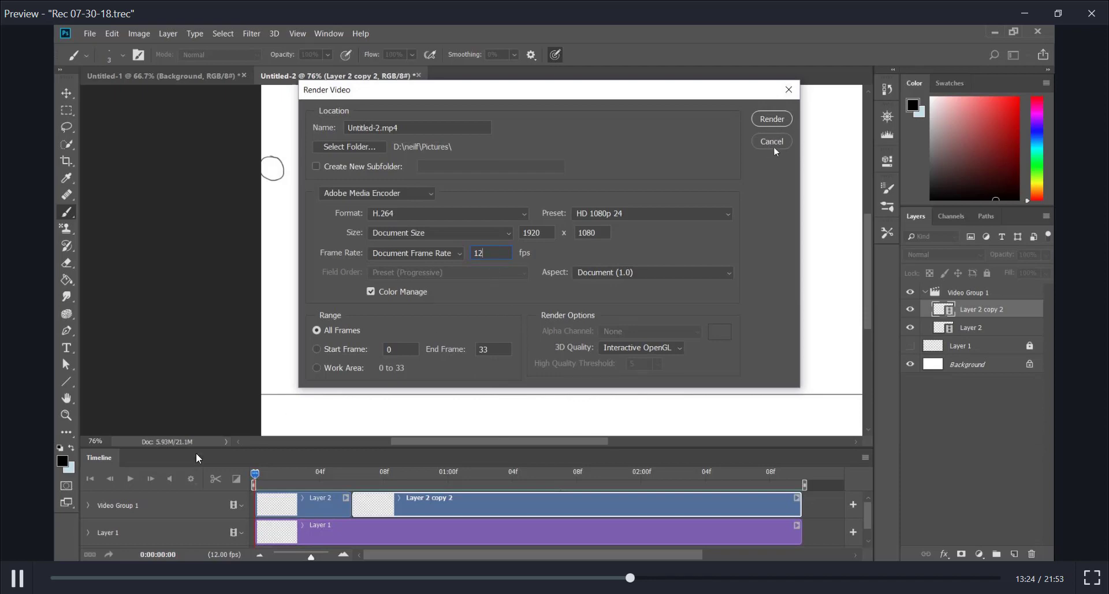
left_click(14, 576)
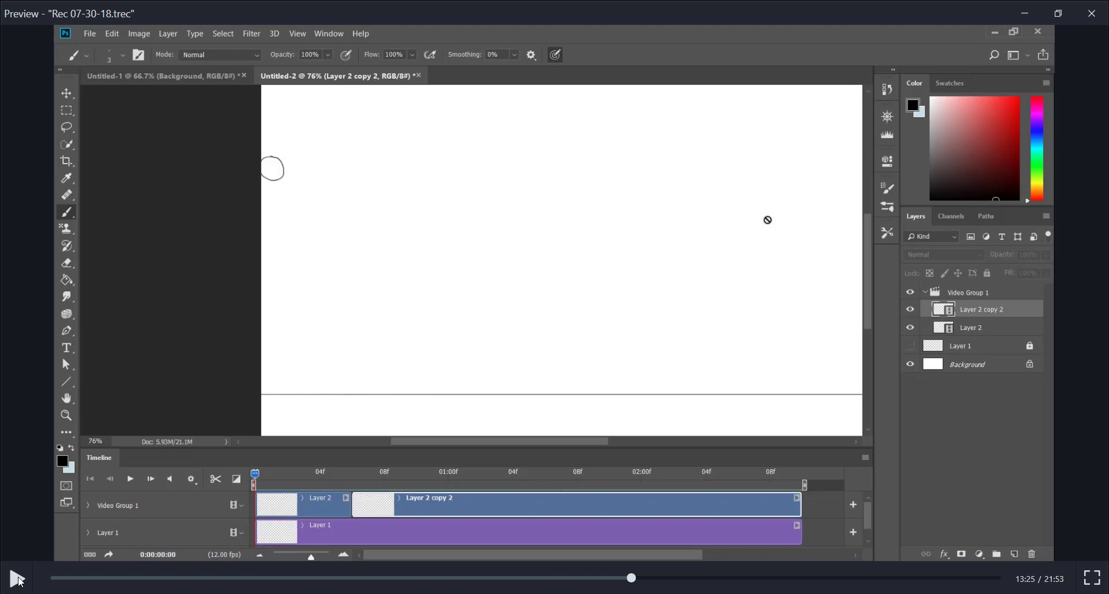
left_click(19, 581)
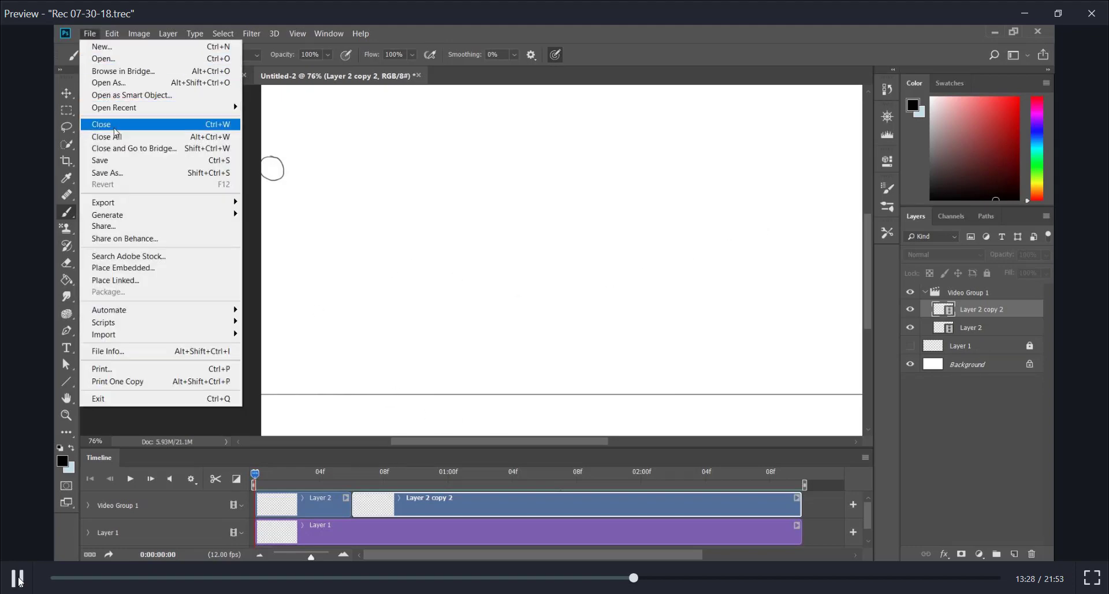
Step: Play the recording on from the open File menu and skip ahead to the second ball test at about 17:33
left_click(23, 581)
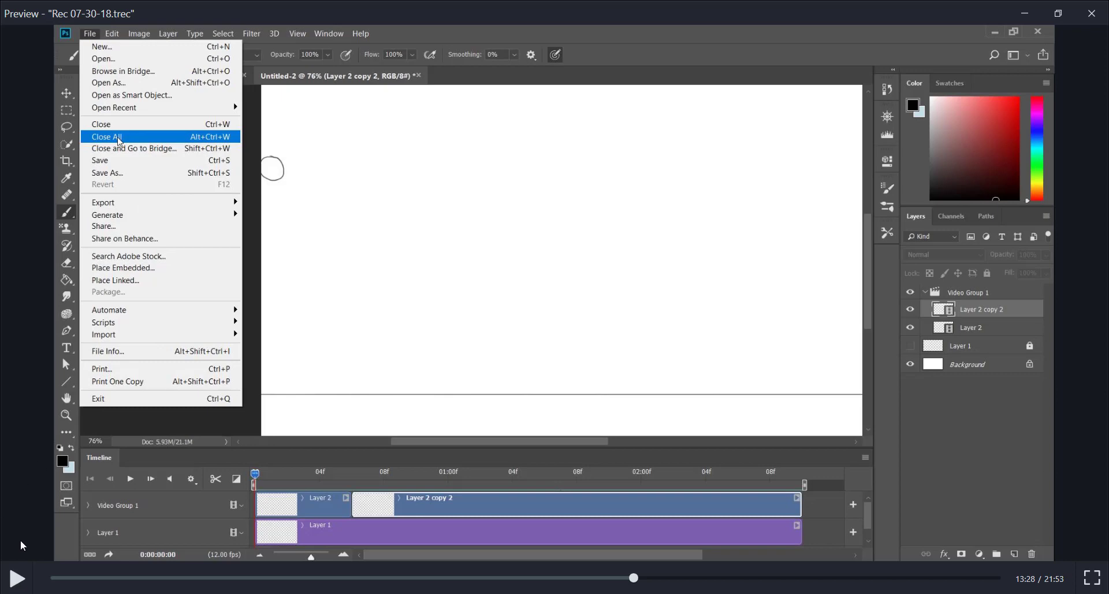
left_click(22, 581)
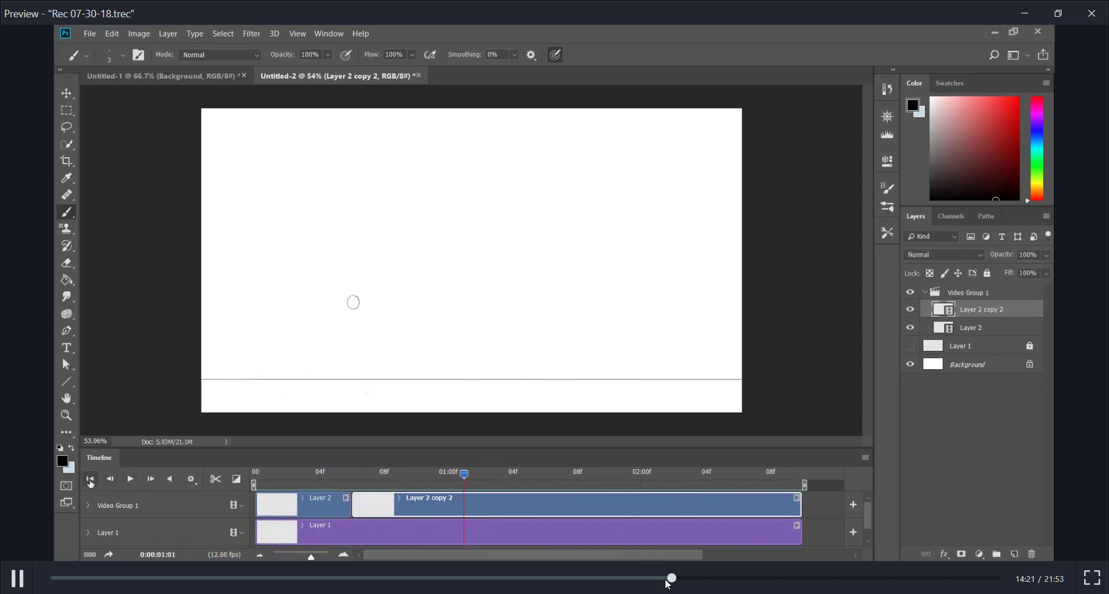
mouse_move(670, 578)
left_mouse_down()
mouse_move(797, 590)
mouse_move(868, 577)
mouse_move(809, 587)
left_mouse_up()
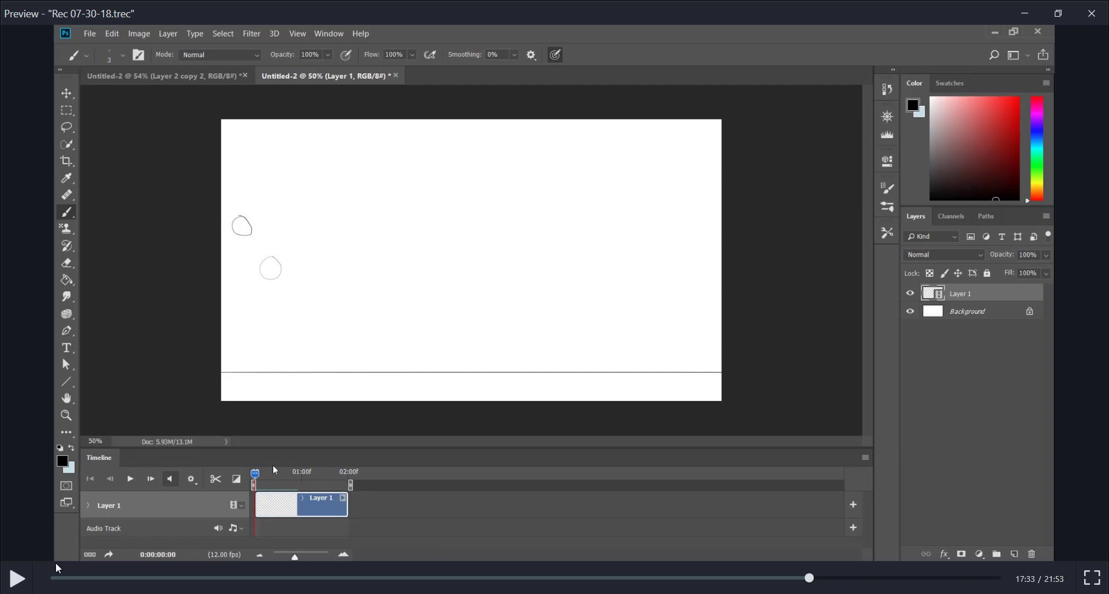
Step: Play the recording through the second ball test's playback and frame scrubbing, pausing at about 17:46 and 17:53
left_click(15, 588)
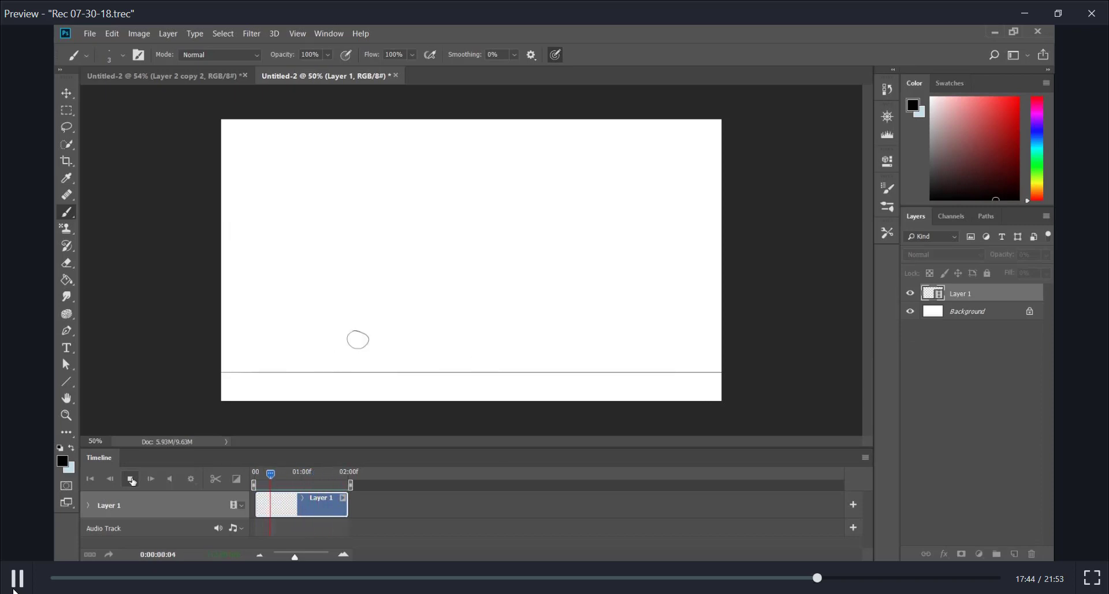
left_click(19, 587)
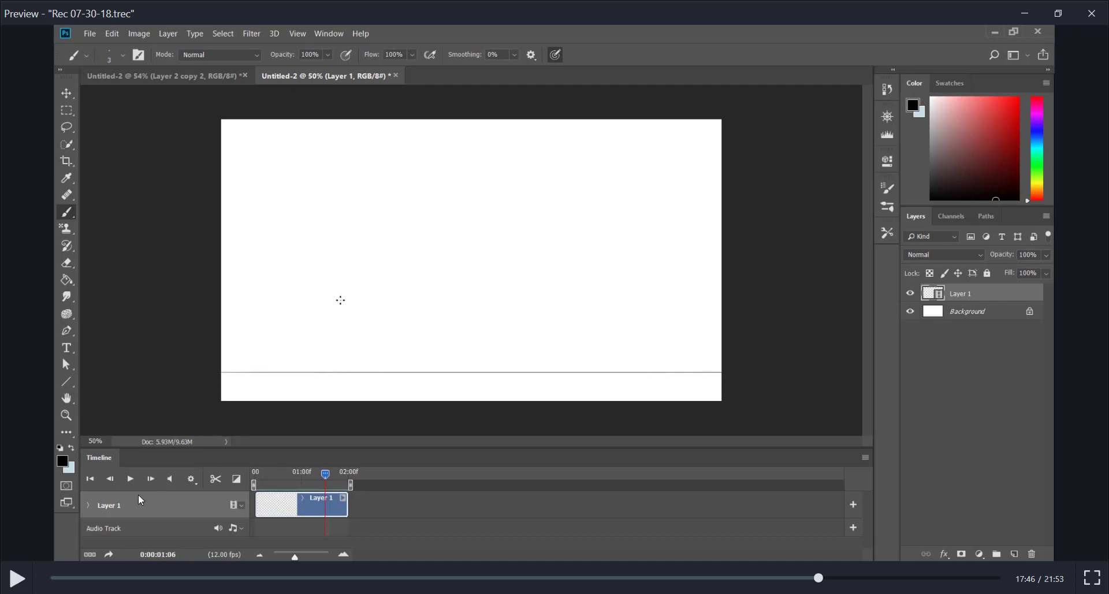
left_click(16, 578)
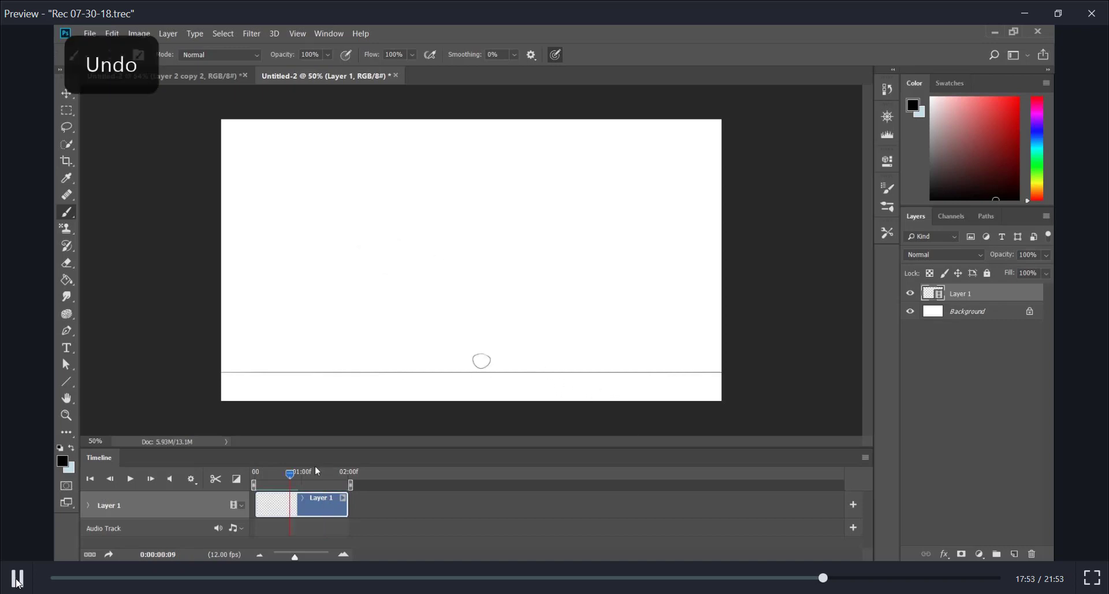
left_click(16, 579)
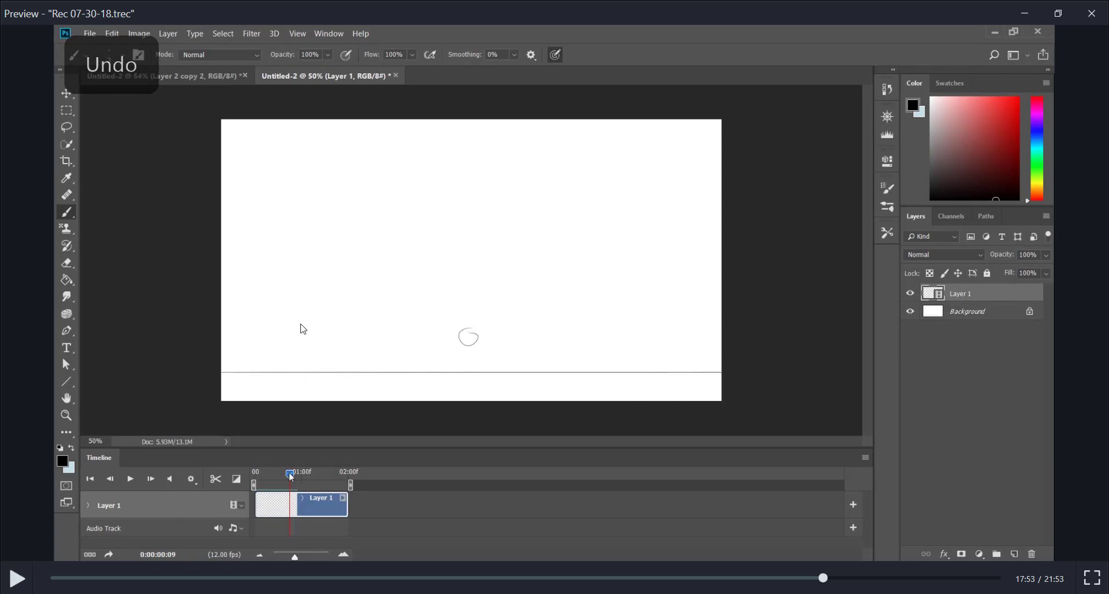
left_click(15, 580)
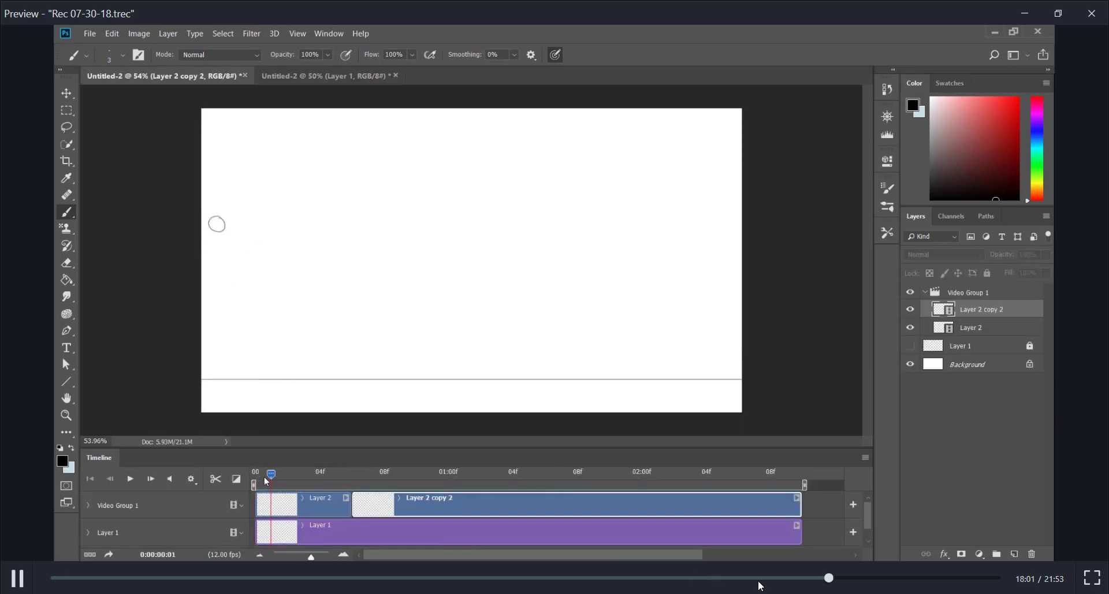
Step: Skip the recording to about 18:24 and play the onion-skinned ball frames through the first ground contact
left_click(833, 578)
left_click_drag(833, 579, 846, 579)
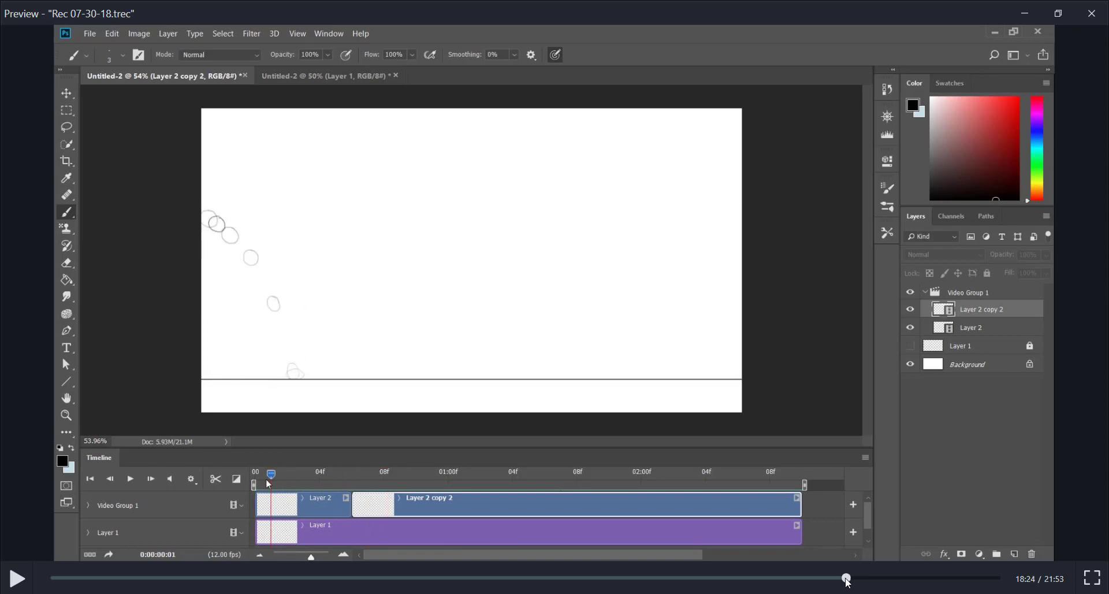
left_click(17, 578)
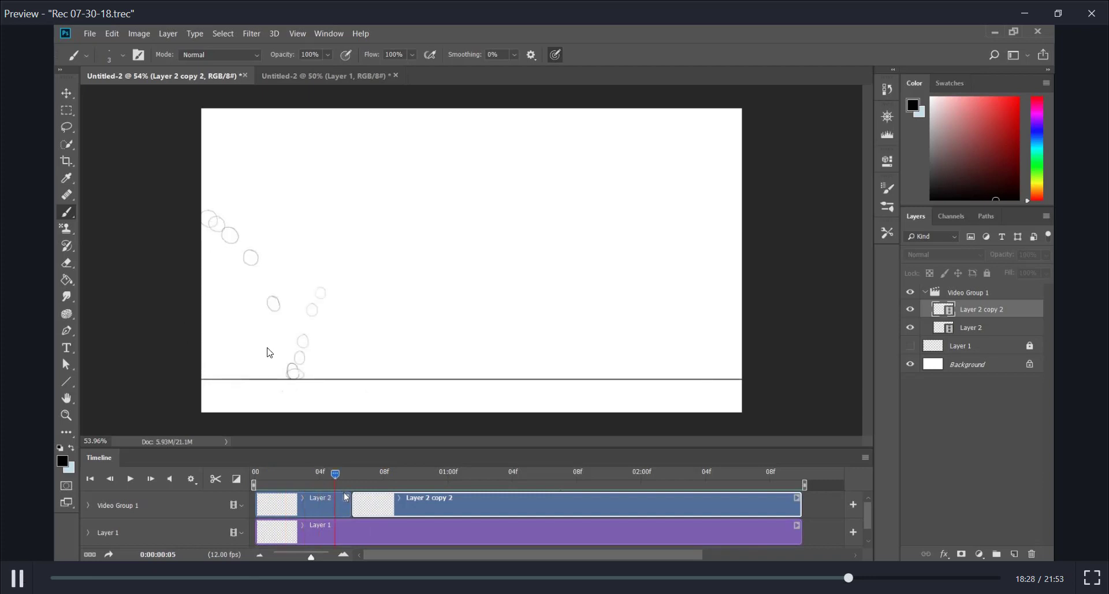
left_click(17, 578)
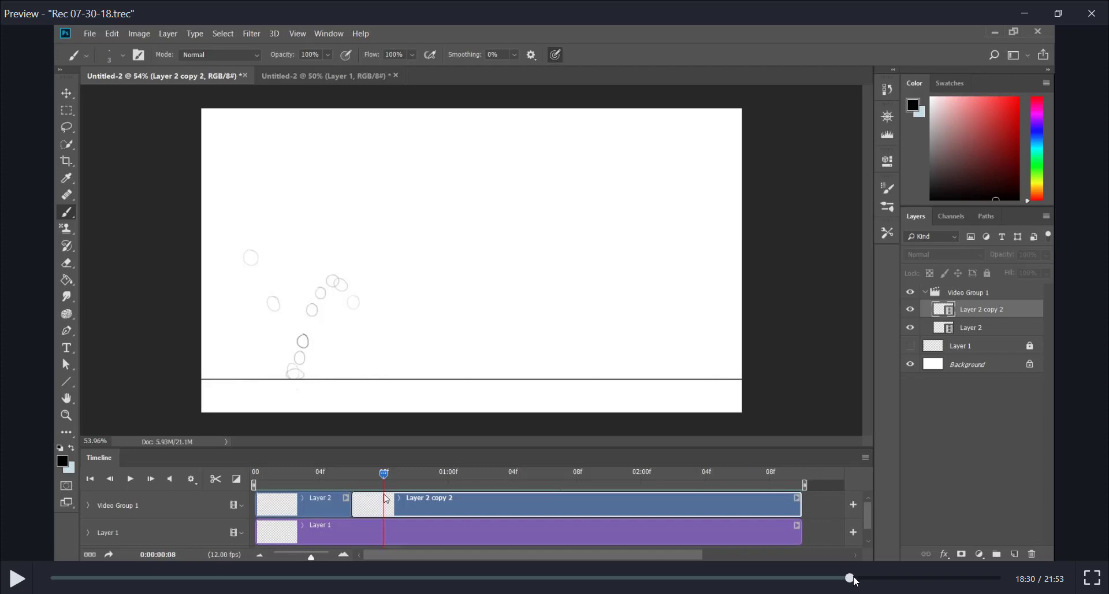
Step: Scrub the recording back and forth over the onion-skinned bounce frames, then return to the Onion Skin Options dialog at about 18:18
left_click_drag(854, 579, 848, 578)
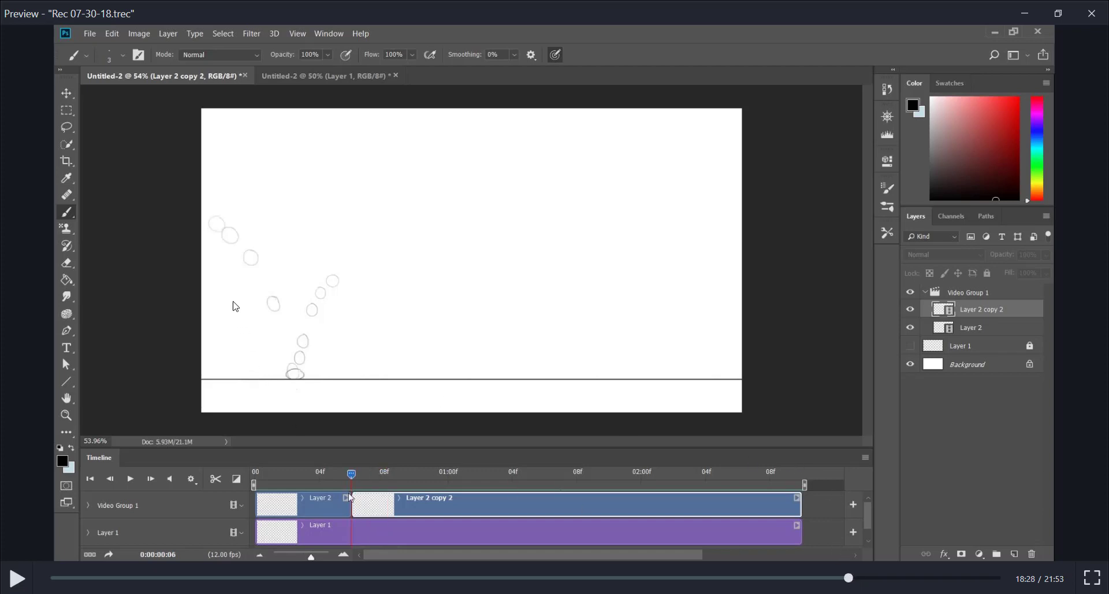
left_click_drag(851, 582, 849, 585)
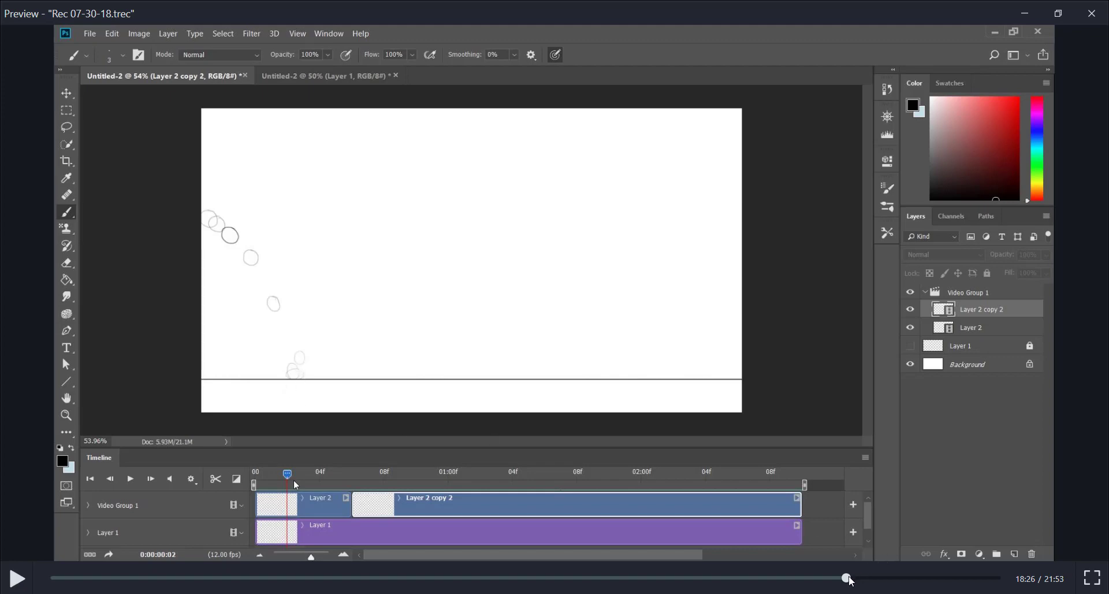
left_click_drag(851, 580, 854, 580)
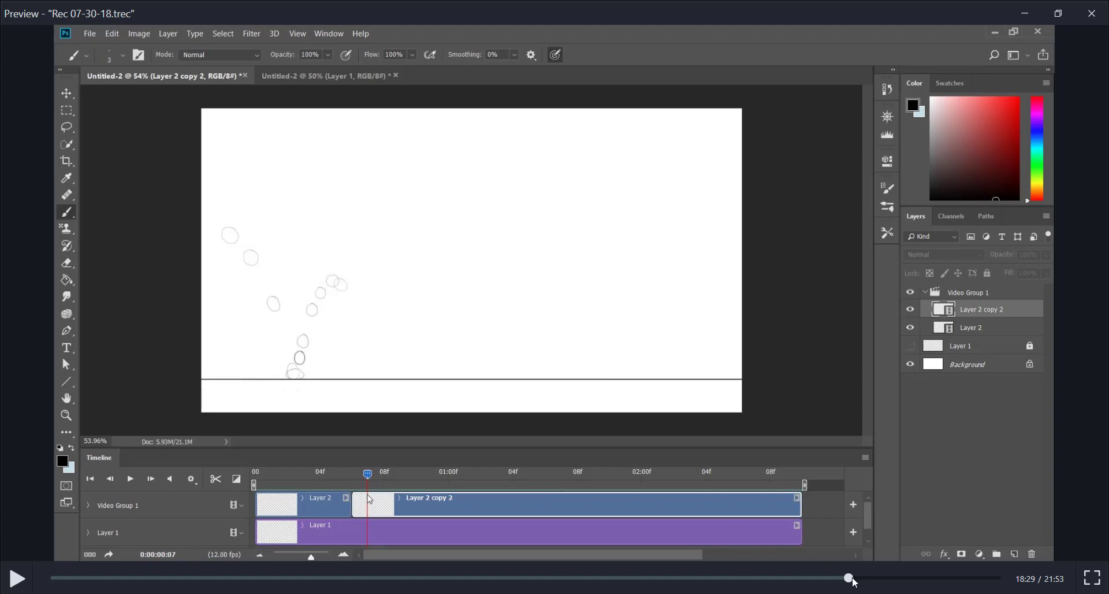
left_click_drag(853, 581, 857, 581)
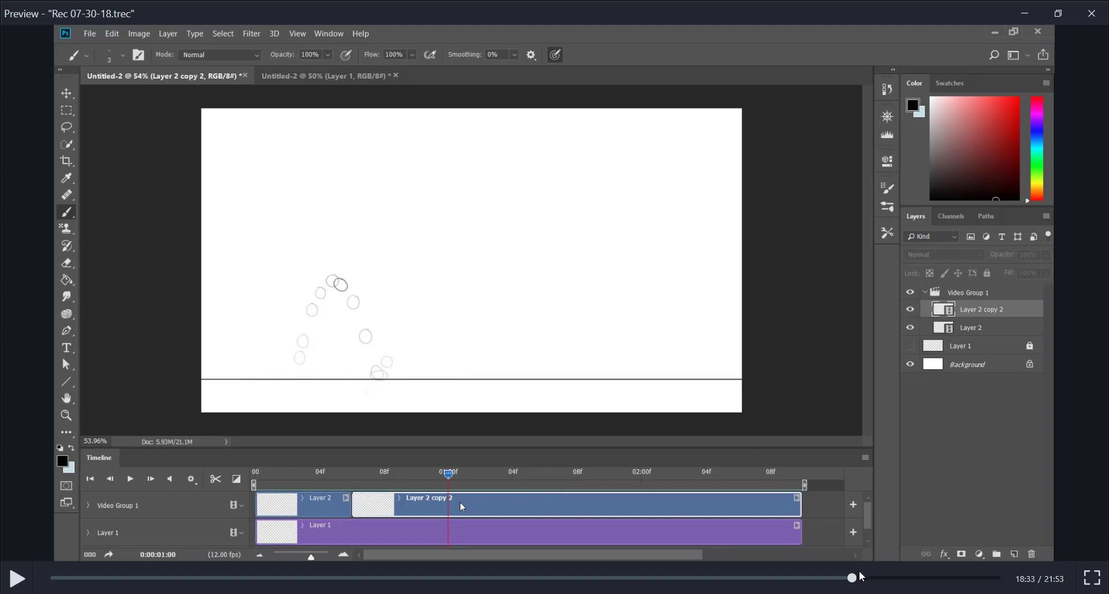
left_click_drag(855, 576, 846, 580)
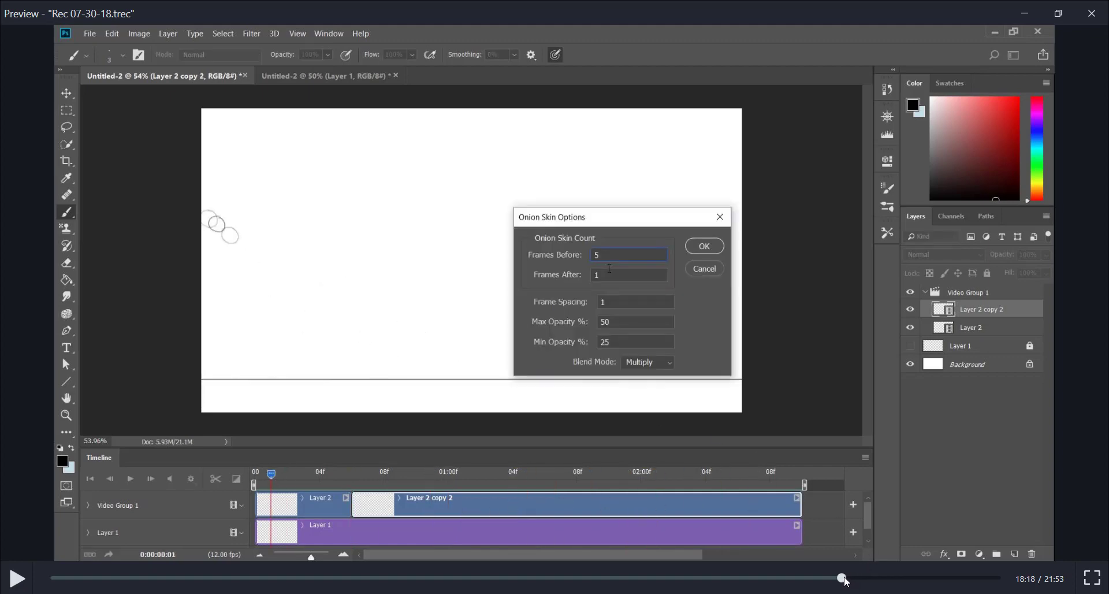
Step: Play the recording's onion skin demonstration, then skip to about 19:07 and play the part with Layer 1 selected
left_click(15, 585)
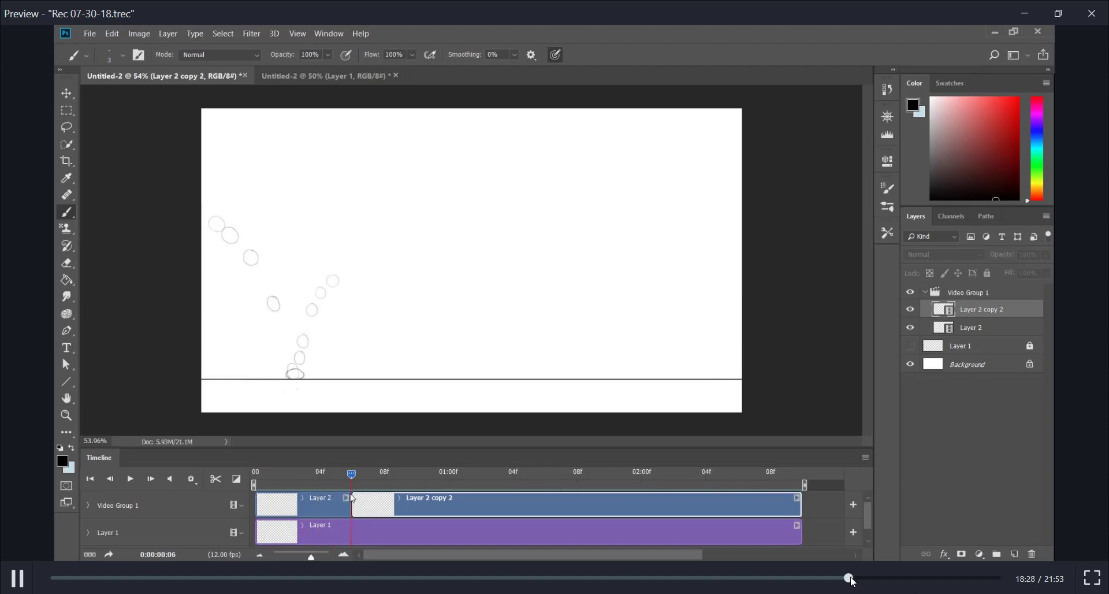
left_click_drag(851, 577, 878, 572)
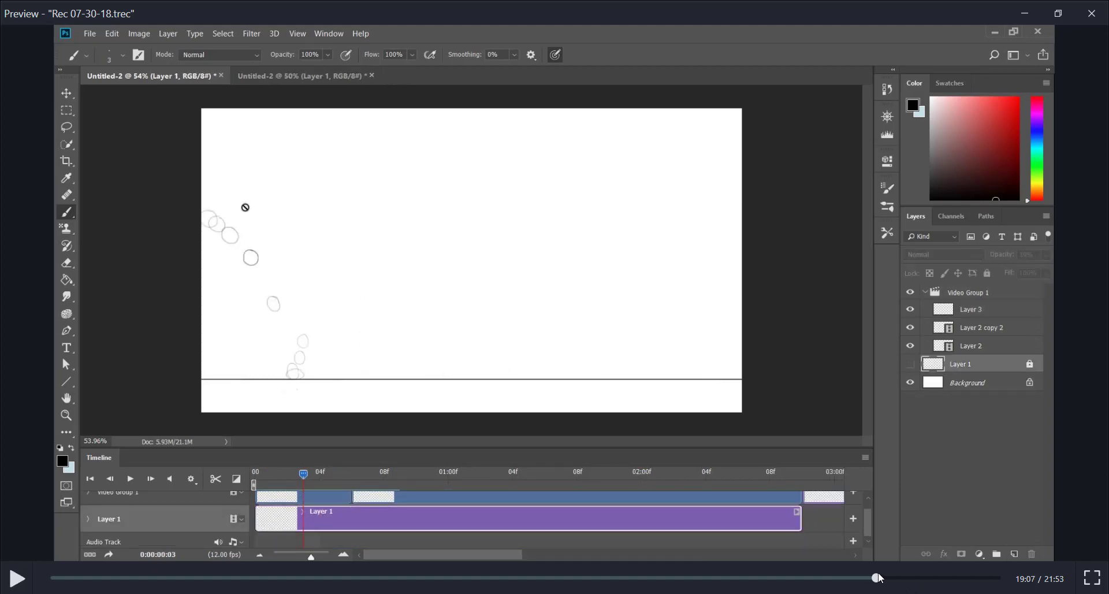
left_click(17, 579)
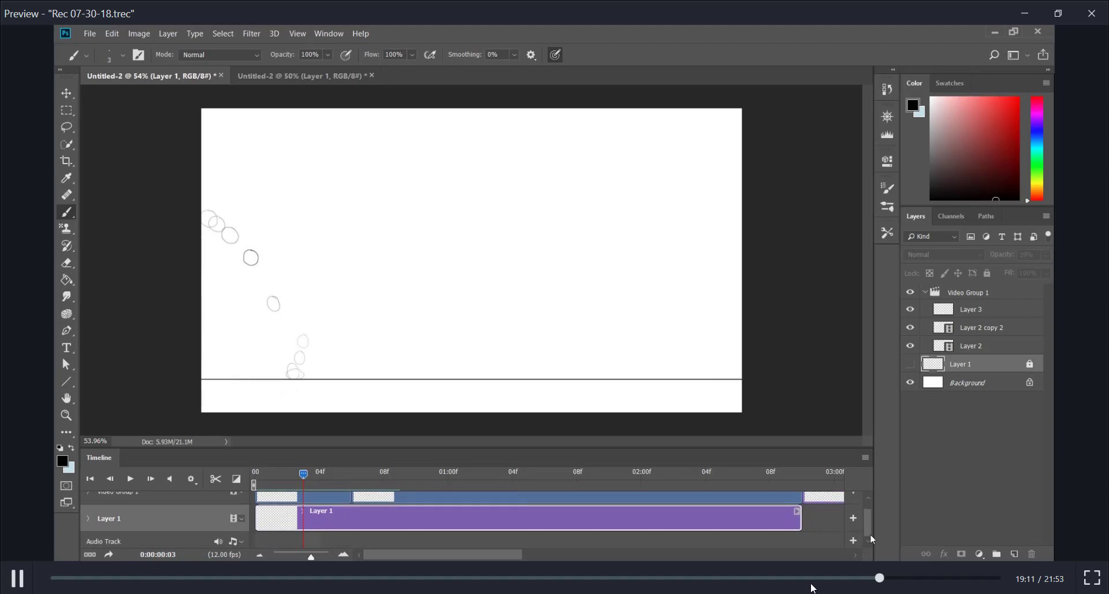
Step: Skip the recording through the dark red Layer 4 drawing at about 20:18 and the ball's first frame at 21:07 to the end
left_click_drag(885, 574, 930, 580)
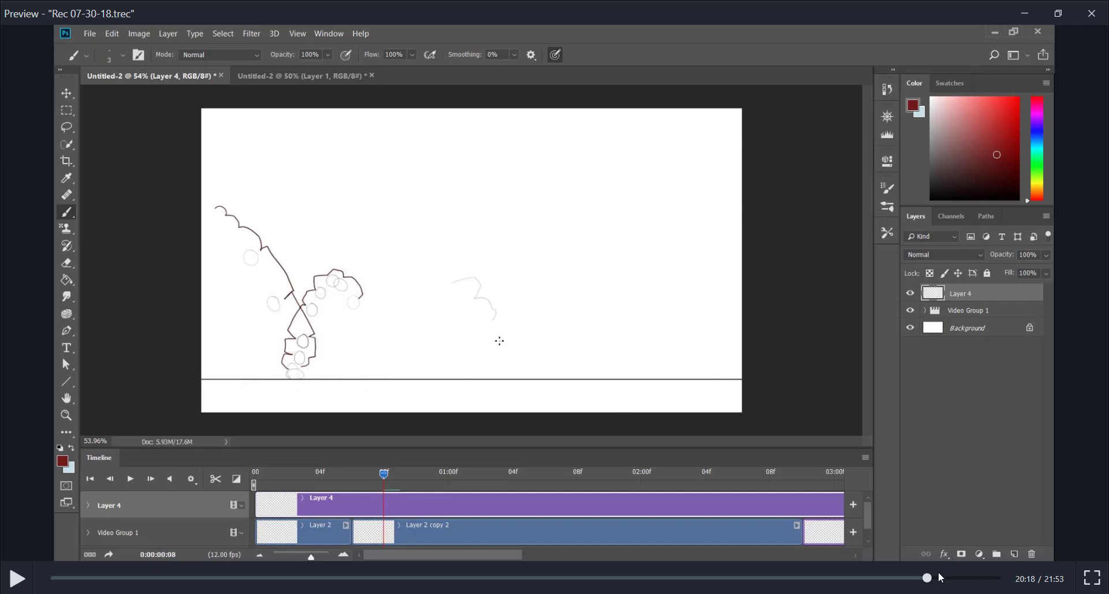
left_click_drag(927, 579, 962, 579)
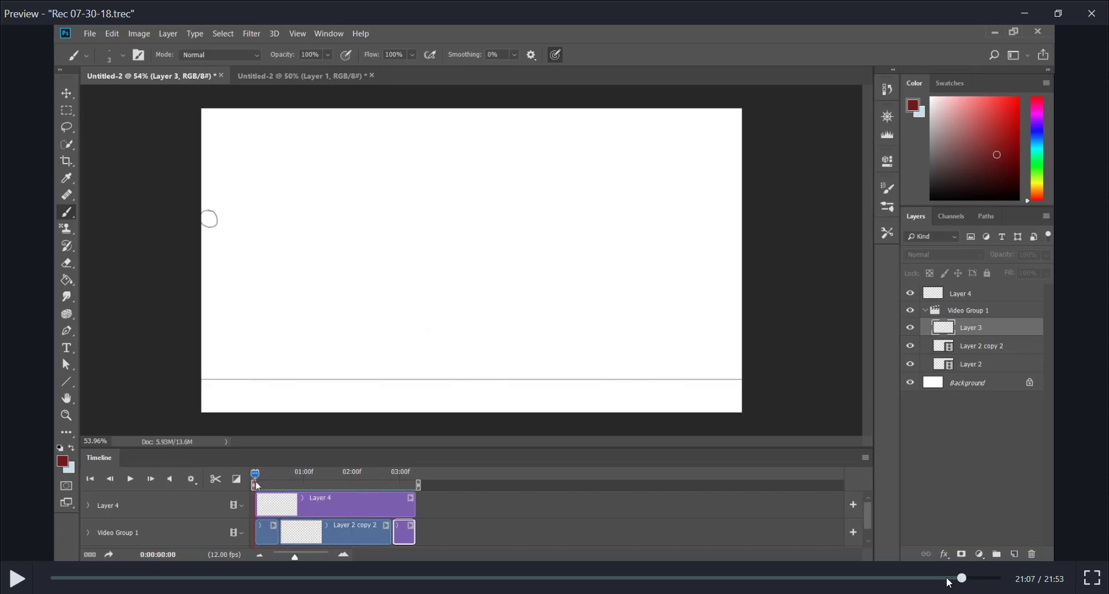
left_click(19, 578)
left_click(17, 577)
left_click_drag(978, 580, 999, 579)
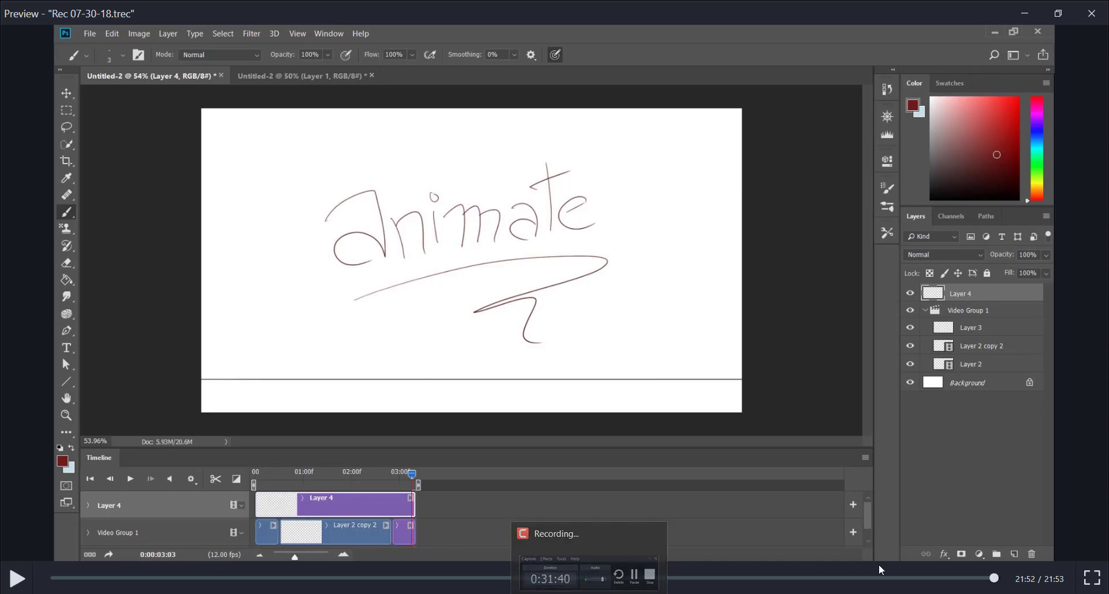
Step: Return the recording to about 21:06 and close both example GIF previews covering it
left_click_drag(994, 577, 962, 577)
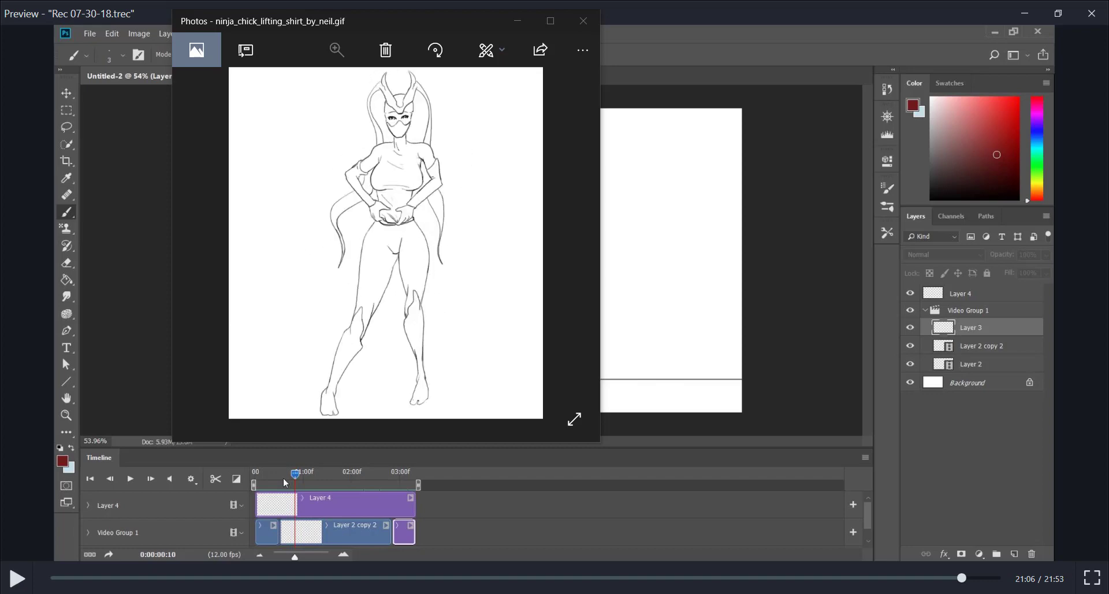
left_click(581, 23)
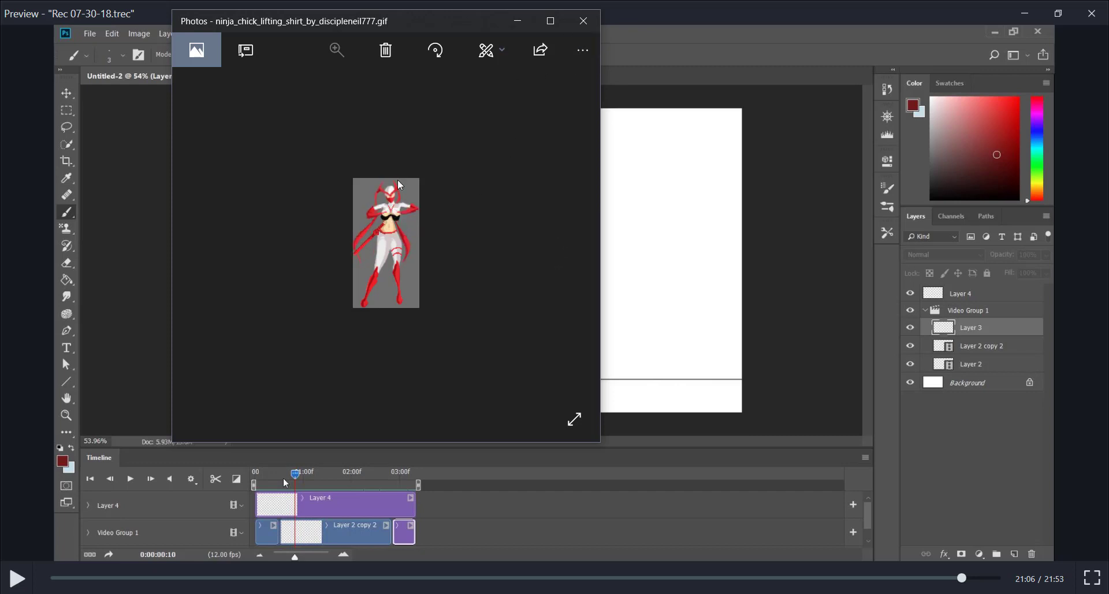
left_click(583, 21)
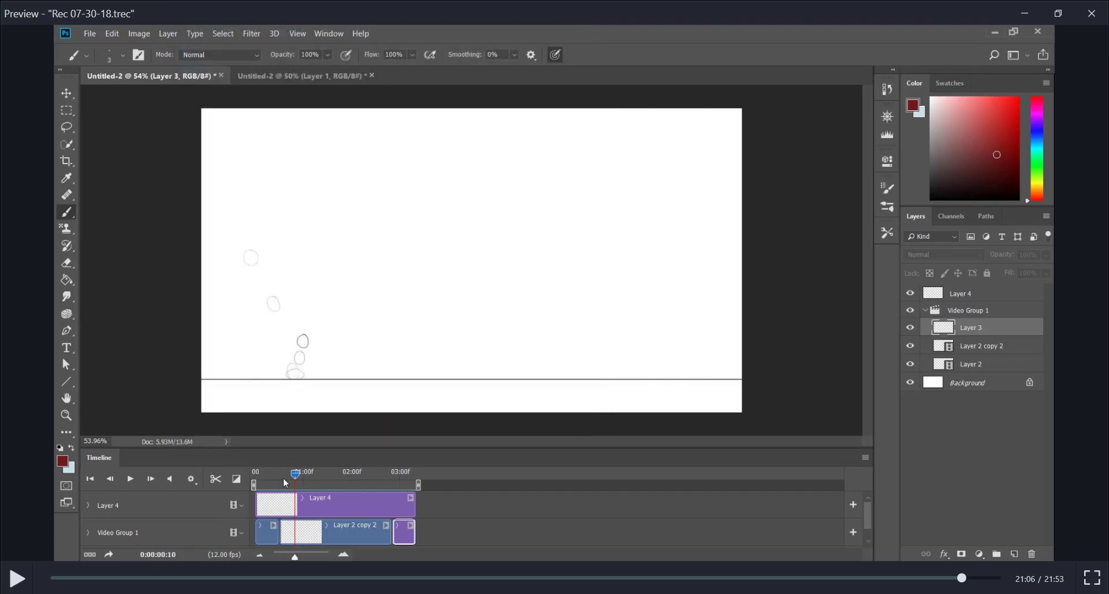